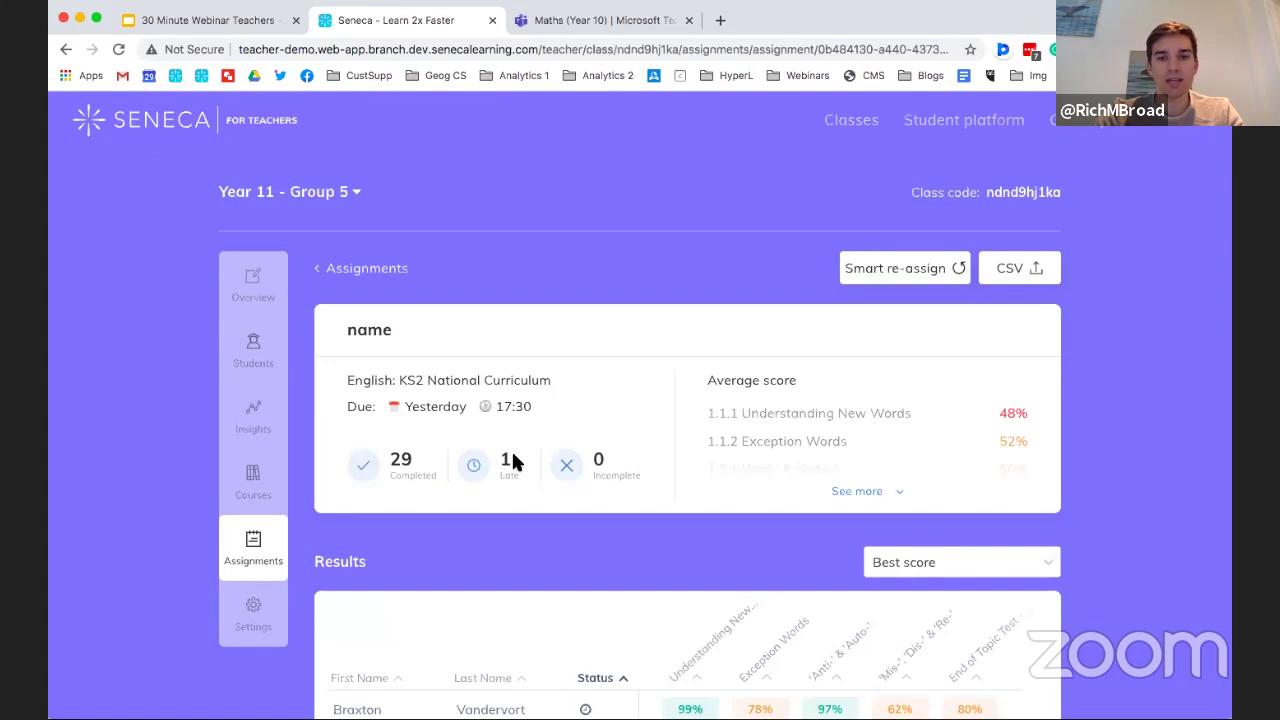
Examine the assignment's average section scores in full, collapse them again, and look through the students' results table.
click(864, 492)
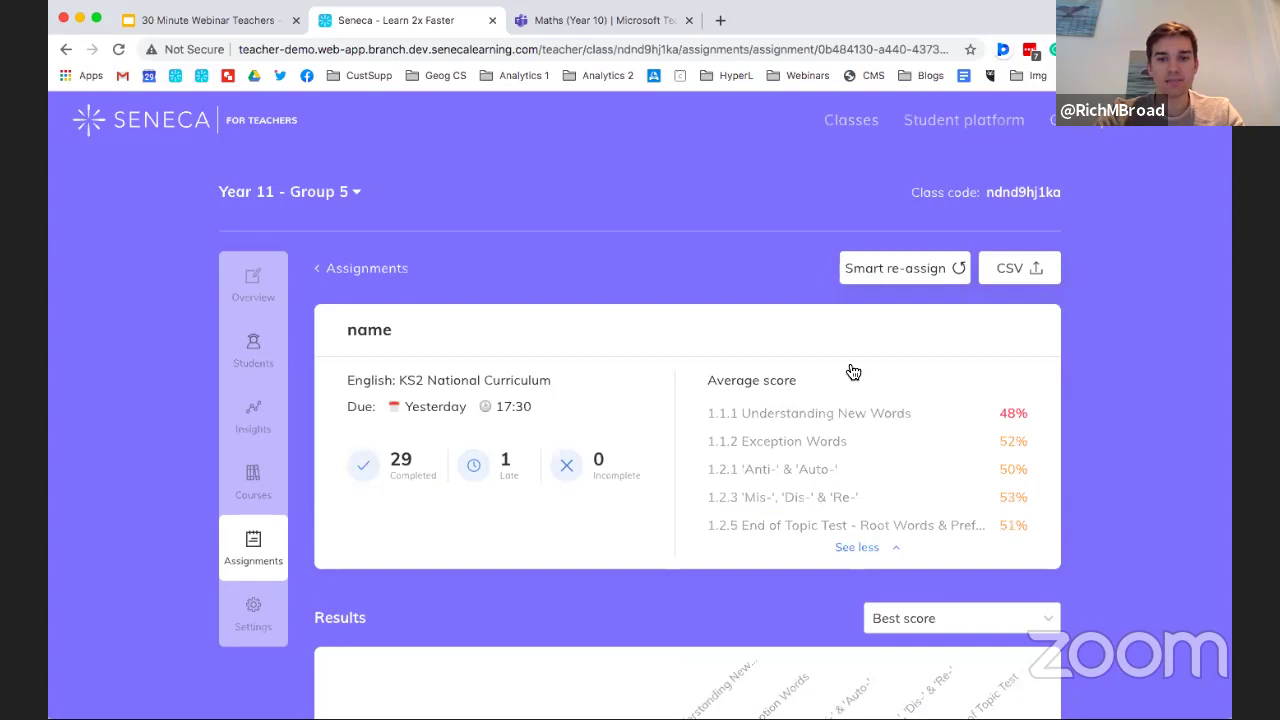
click(852, 547)
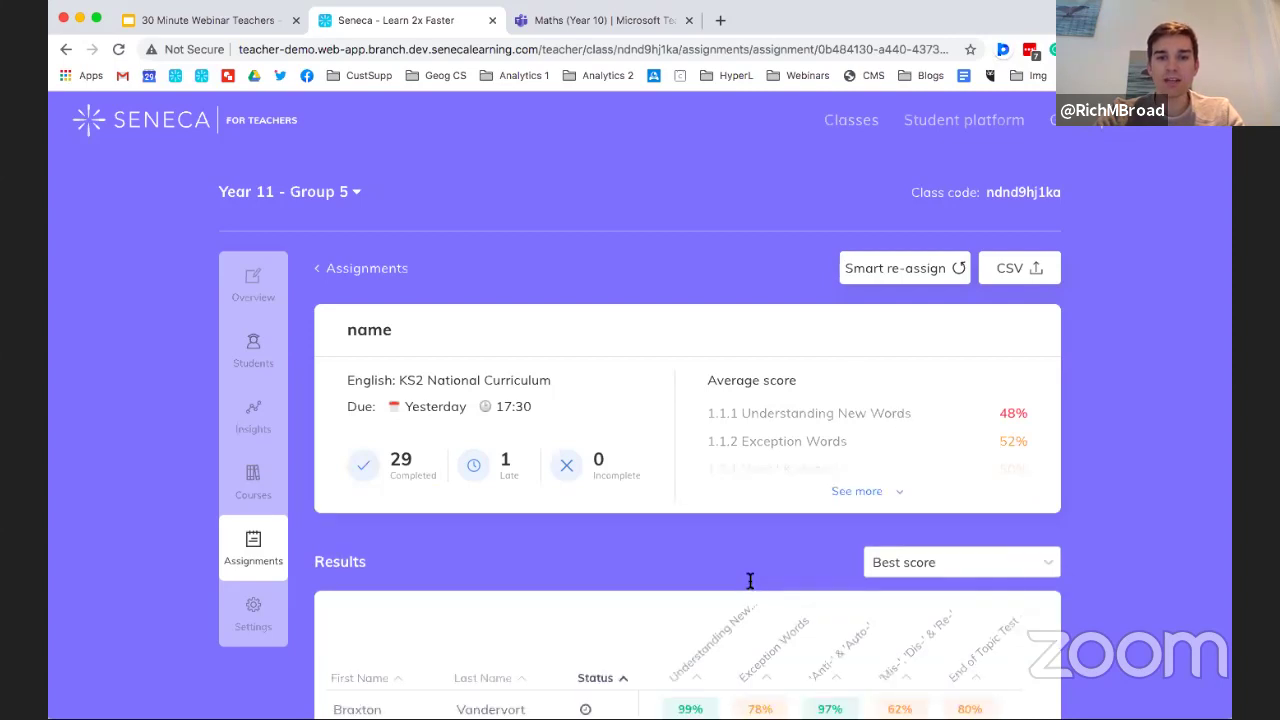
scroll(750, 580, down, 5)
scroll(750, 580, down, 3)
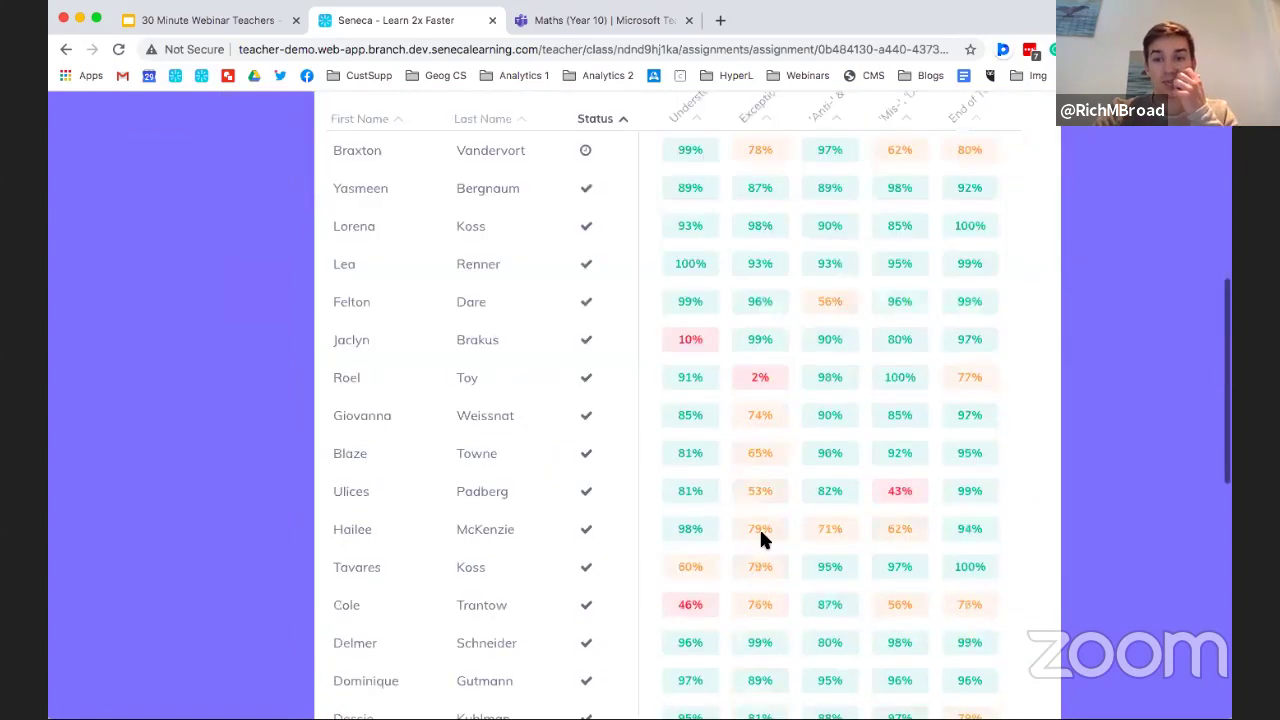
scroll(760, 535, up, 1)
scroll(760, 535, down, 5)
scroll(760, 535, down, 1)
scroll(760, 535, up, 2)
scroll(783, 362, up, 4)
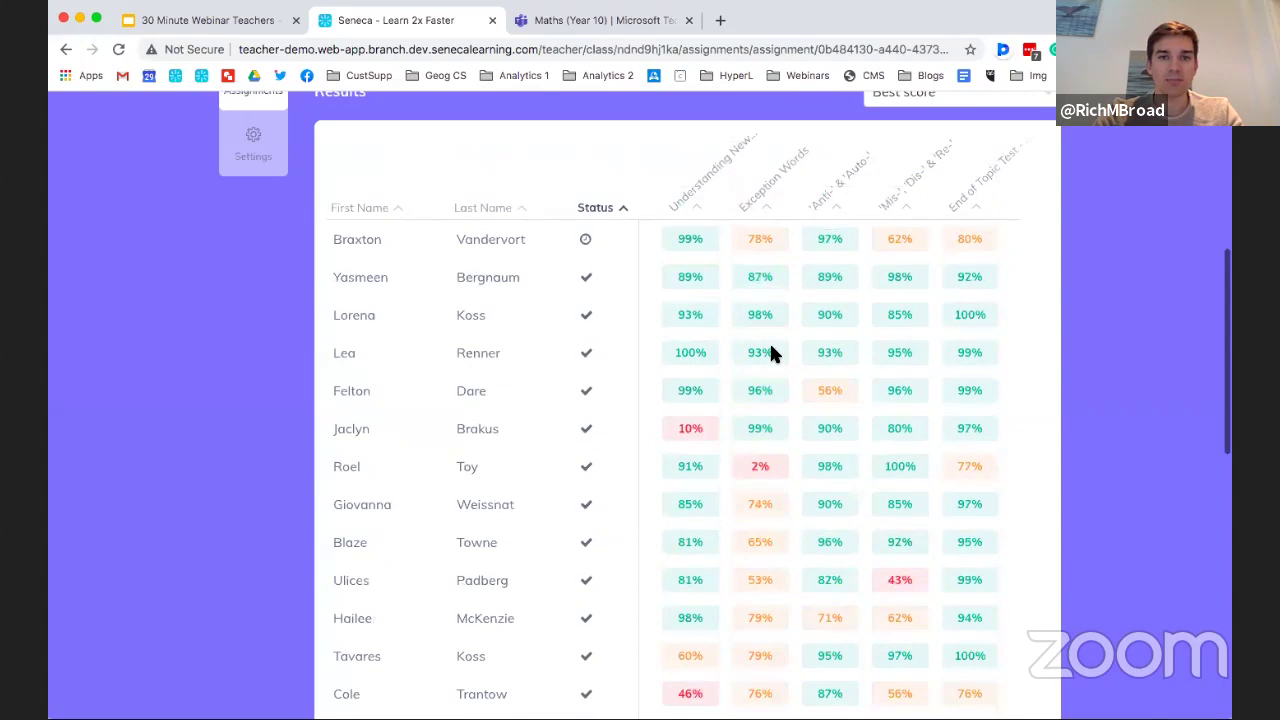
Sort the results by the Understanding New Words score in ascending and descending order, and return to sorting by Status.
click(690, 207)
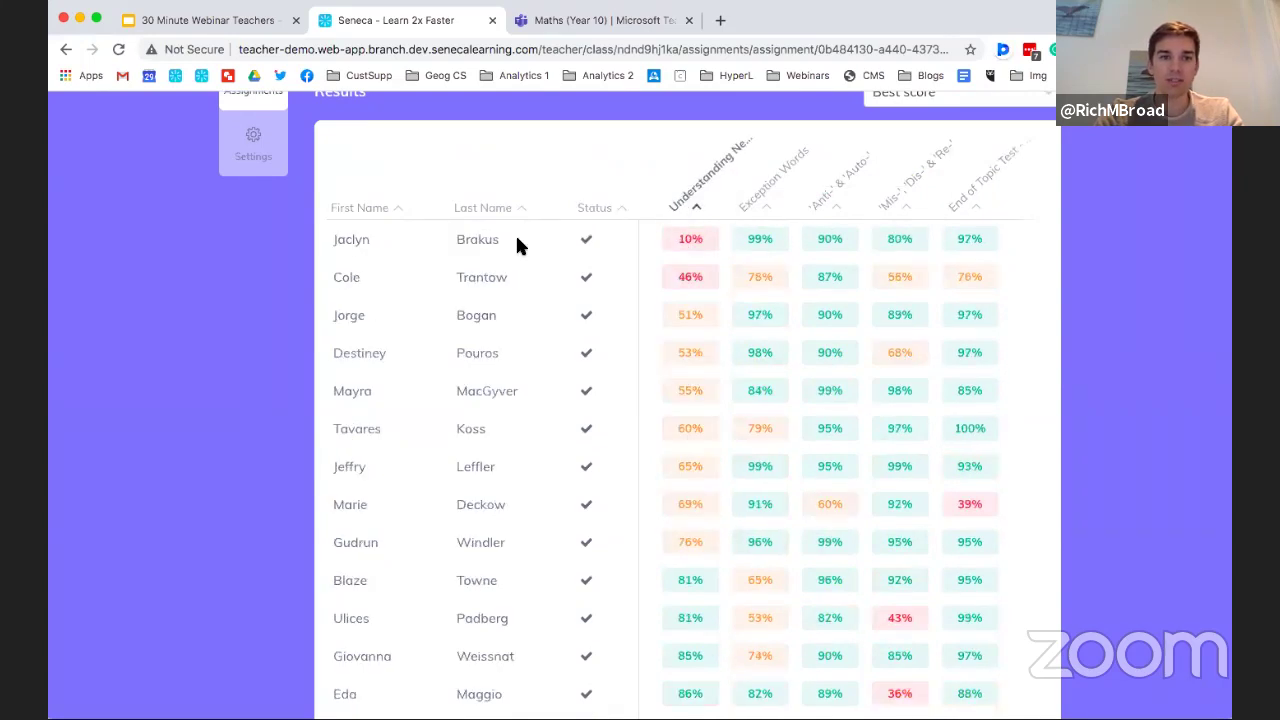
click(692, 202)
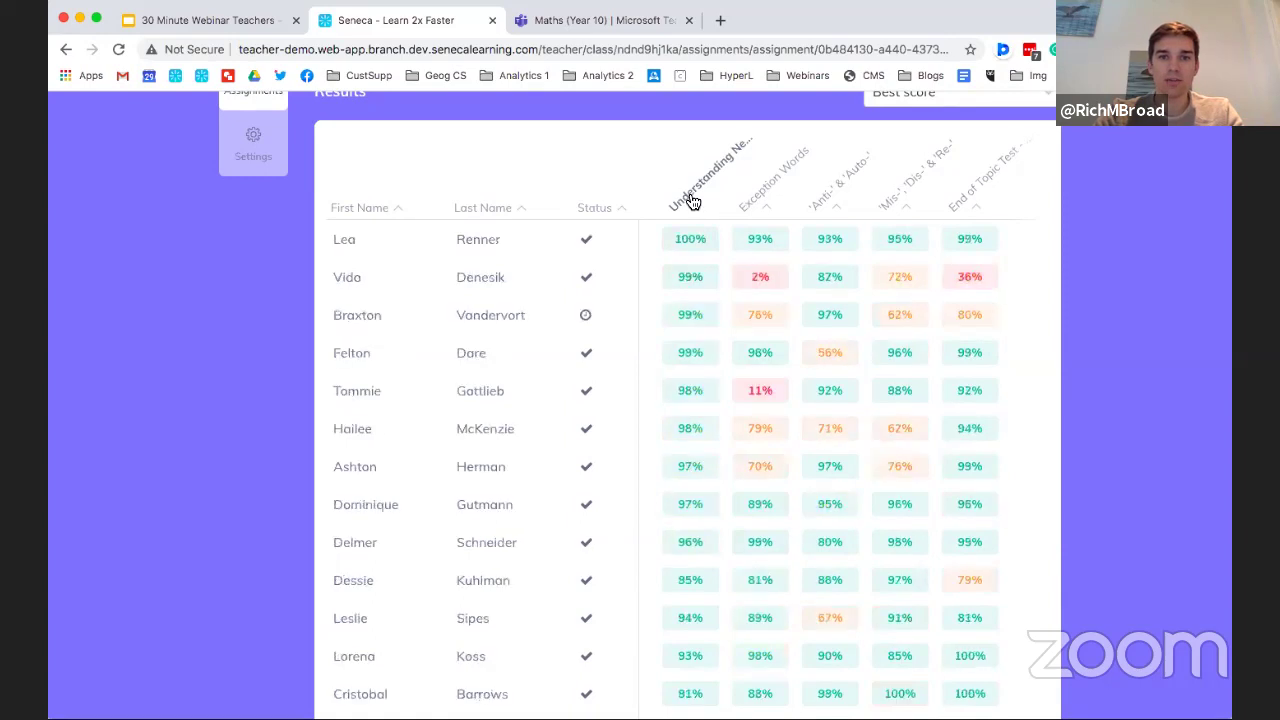
click(596, 212)
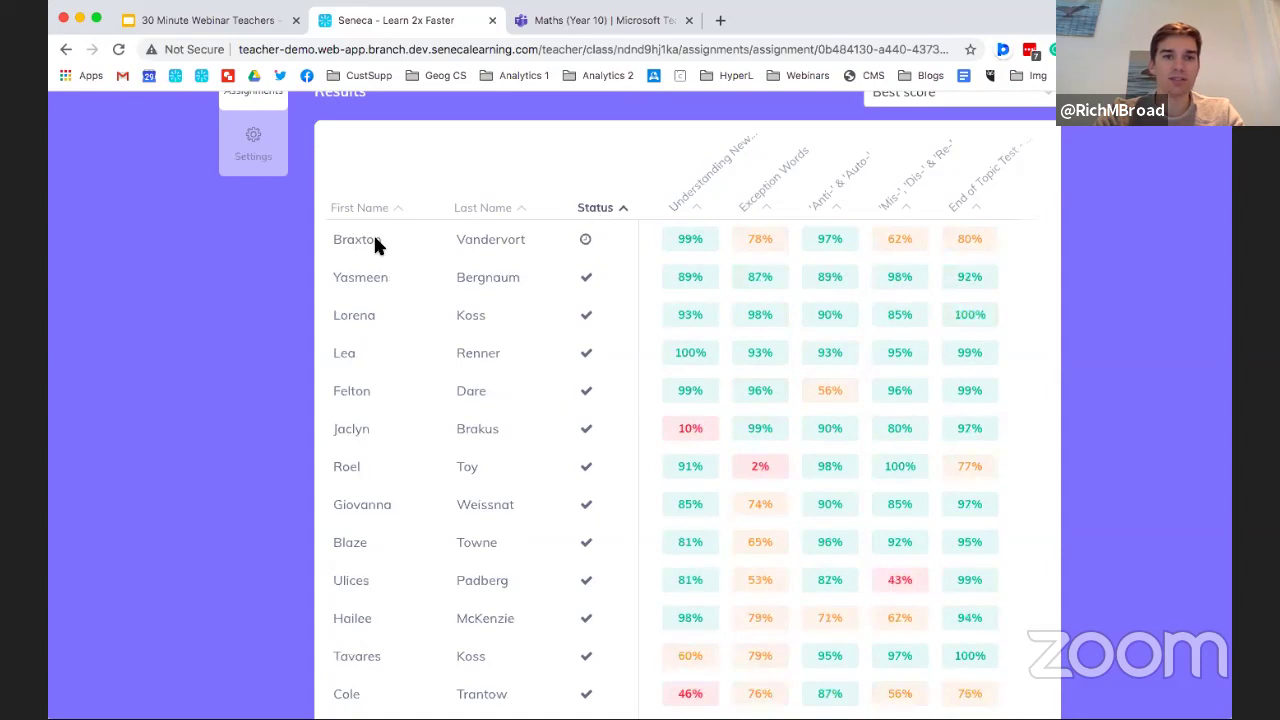
Examine the individual students' section scores together with the assignment's completion summary and average scores.
scroll(745, 262, down, 5)
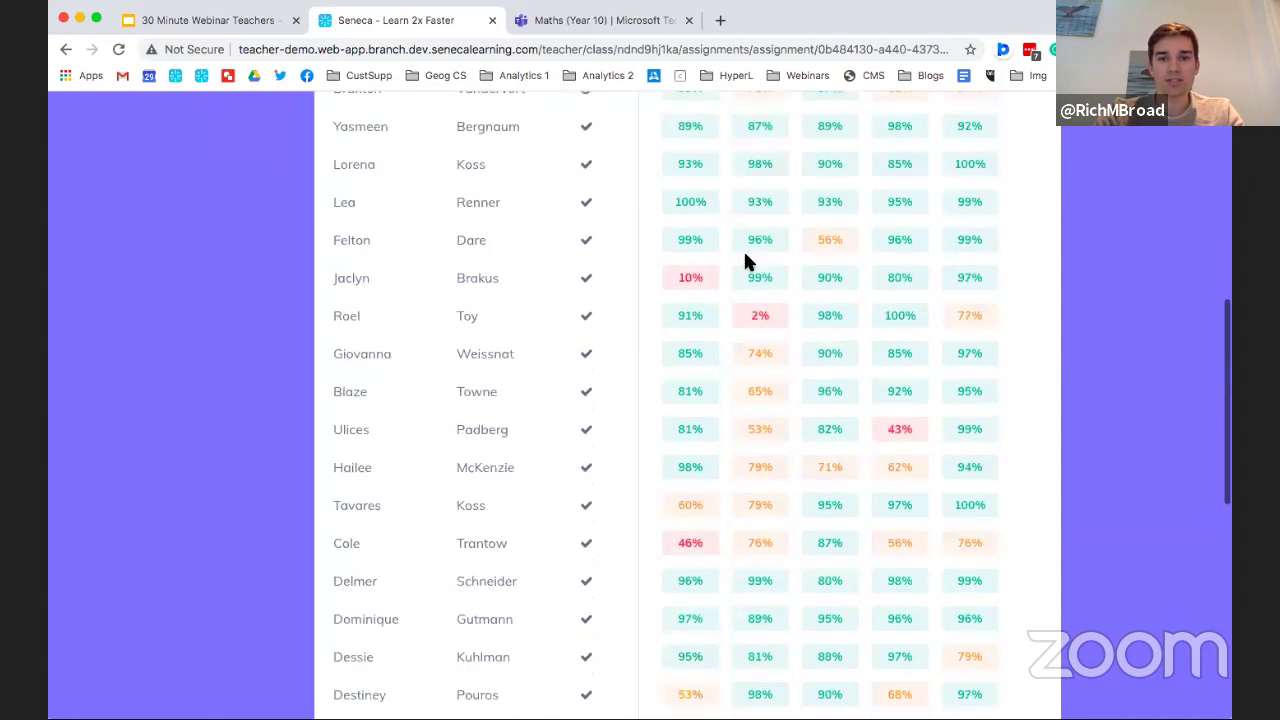
scroll(745, 262, up, 10)
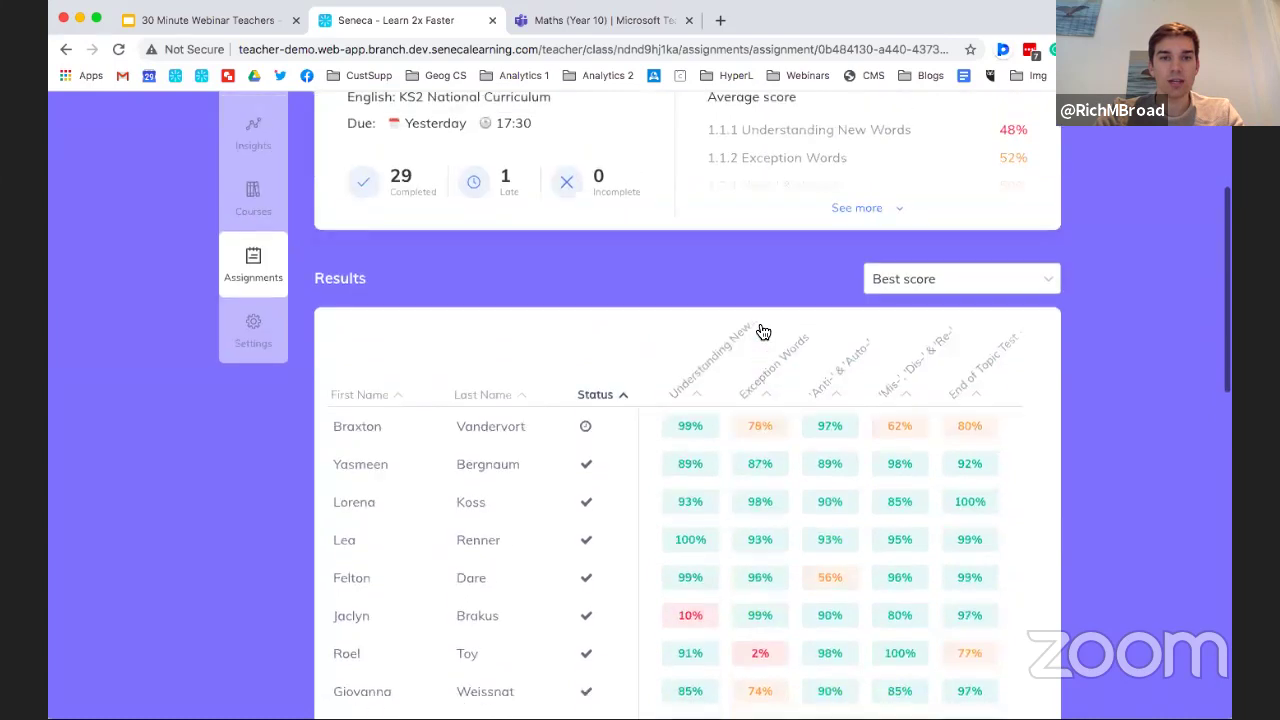
scroll(760, 325, down, 5)
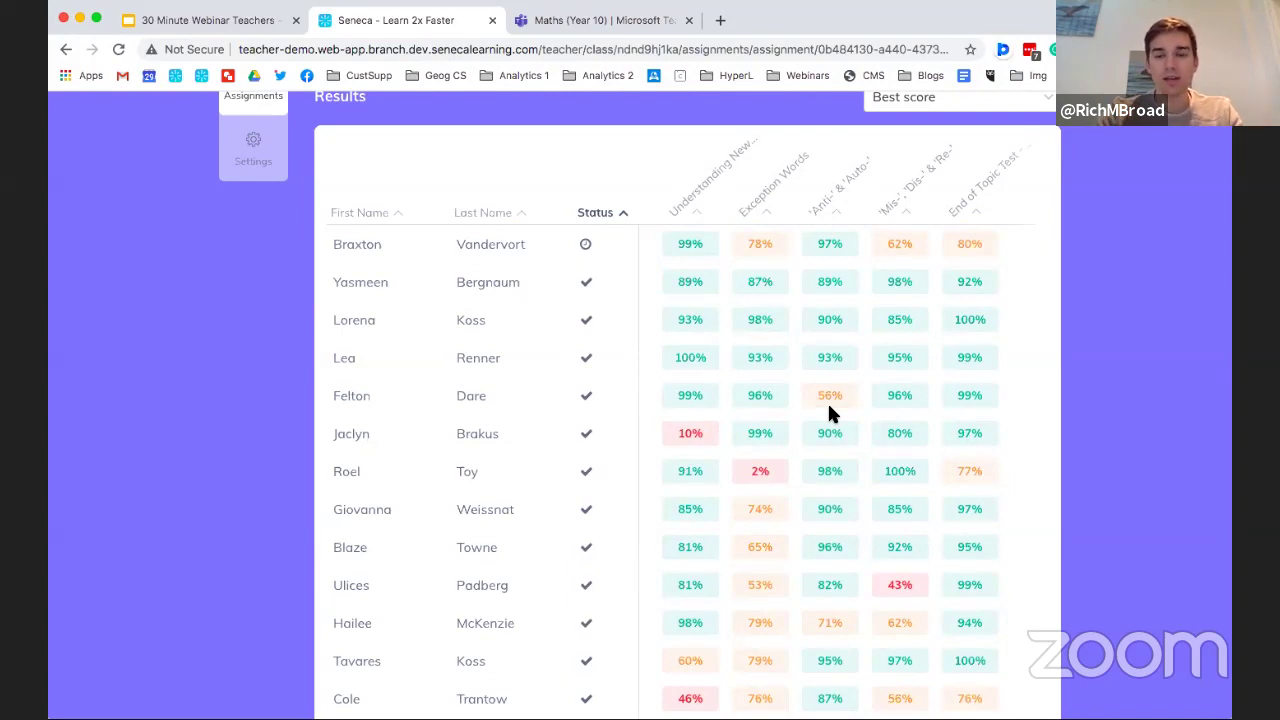
scroll(829, 407, up, 2)
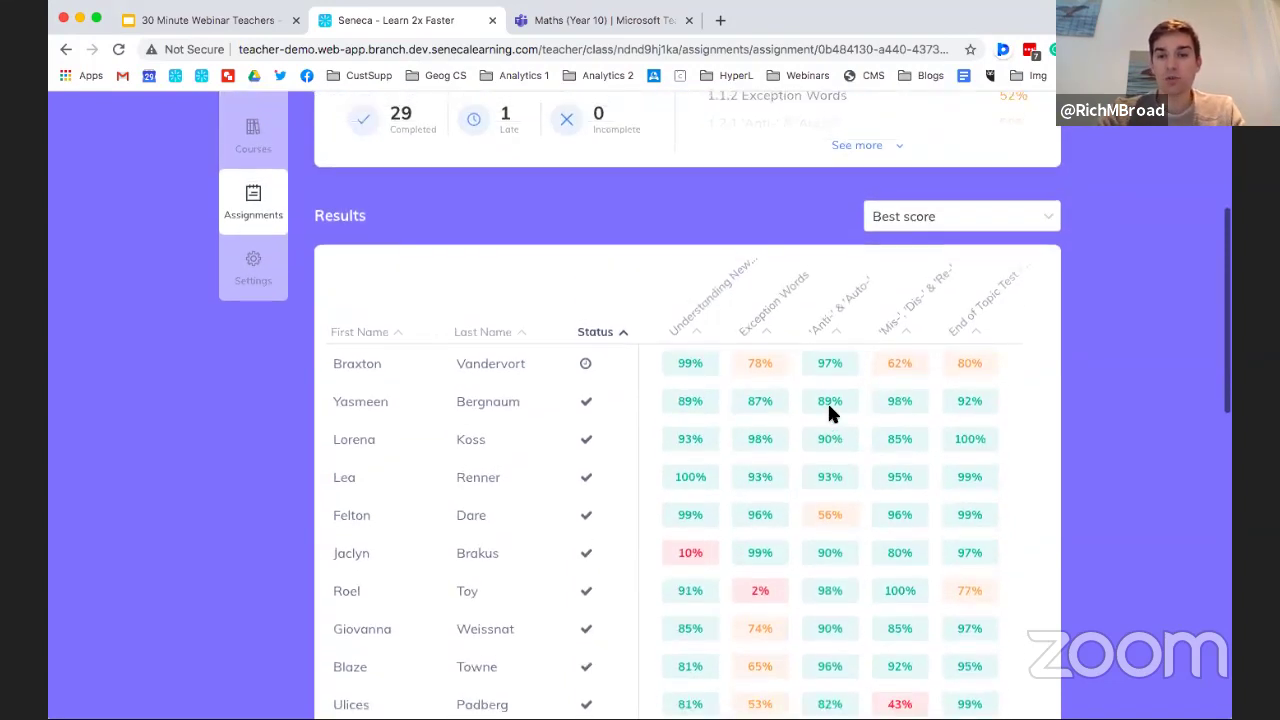
scroll(829, 410, up, 2)
scroll(829, 409, up, 1)
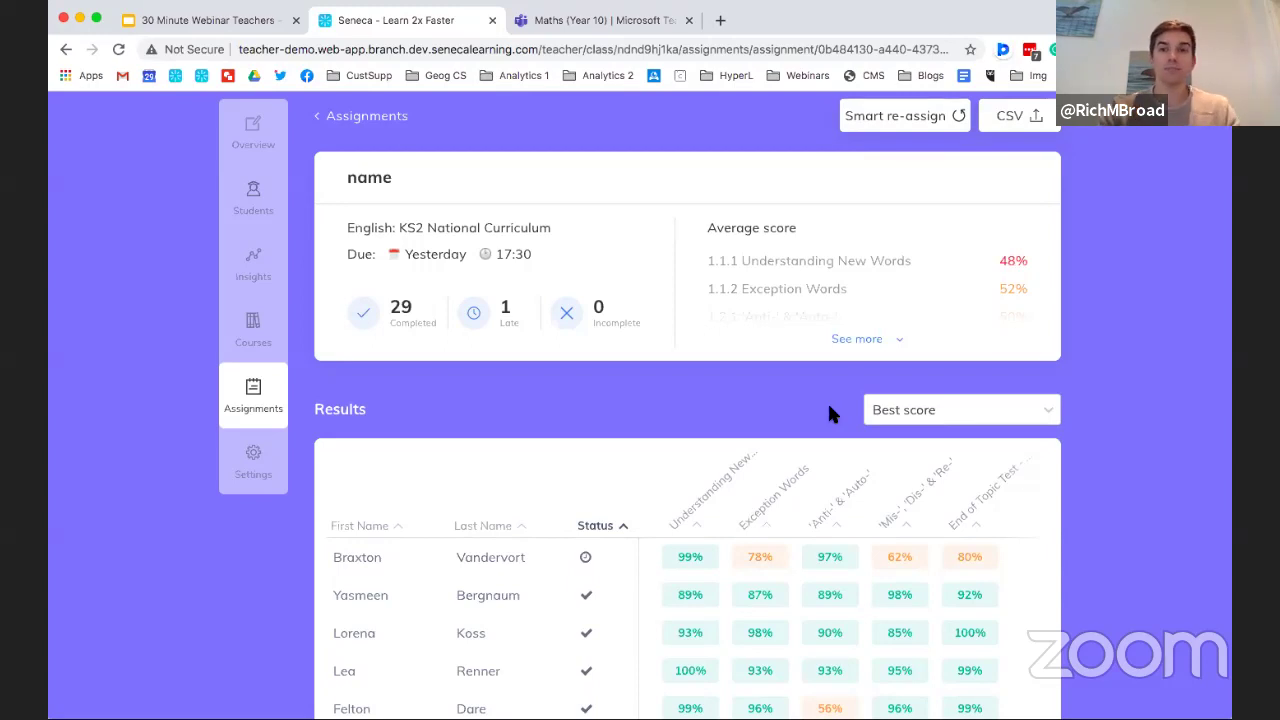
scroll(829, 407, up, 1)
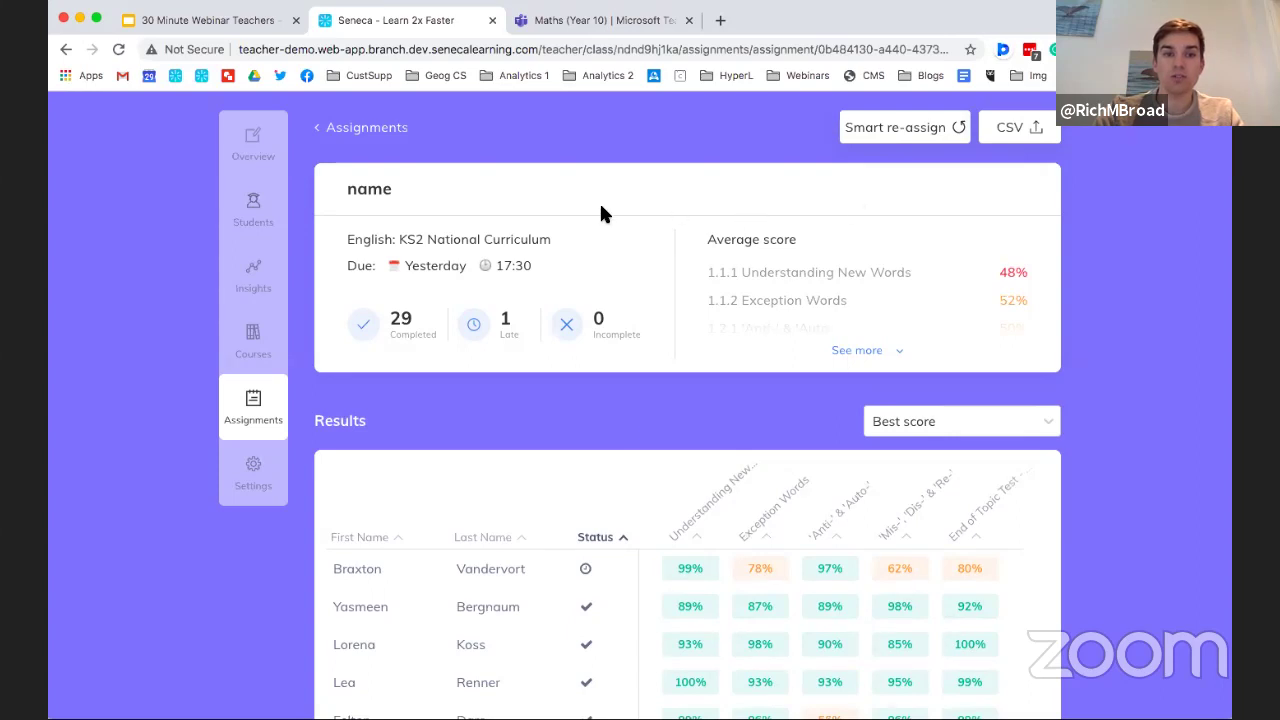
scroll(790, 637, down, 2)
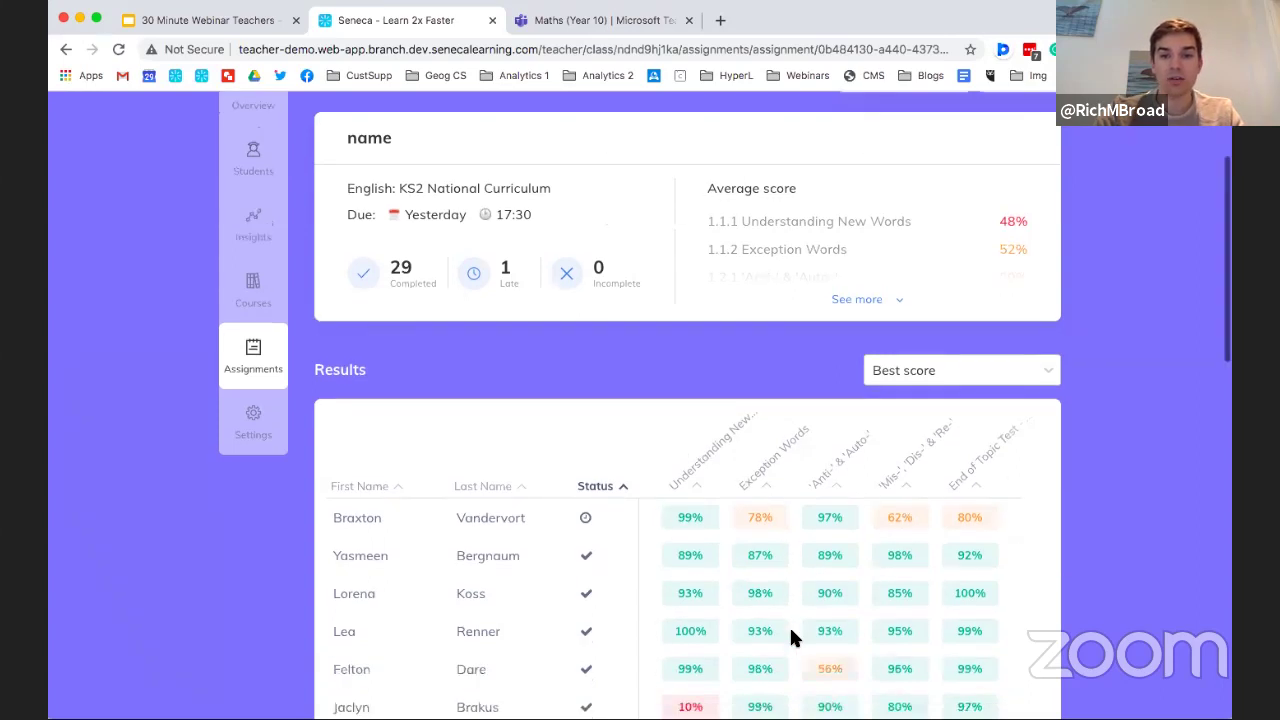
scroll(790, 637, up, 2)
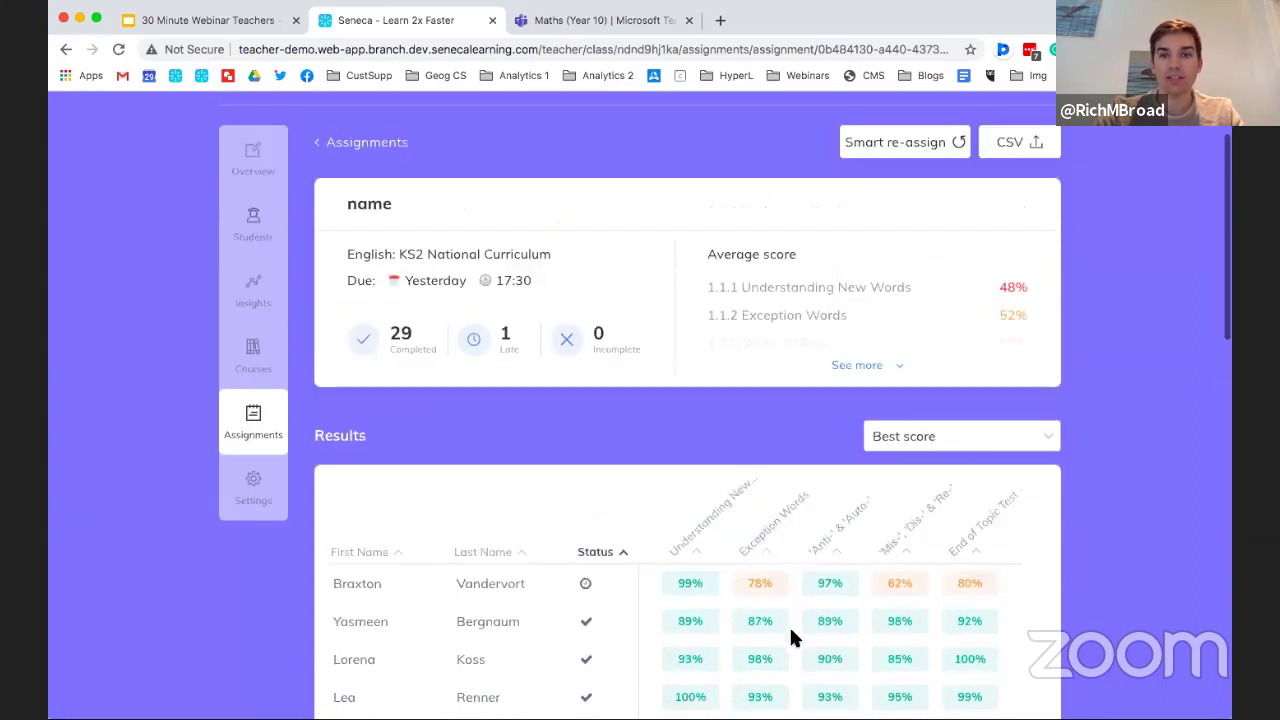
Start a Smart re-assign covering the Incomplete and Best score < 80% sections, and continue to the assignment details.
click(900, 145)
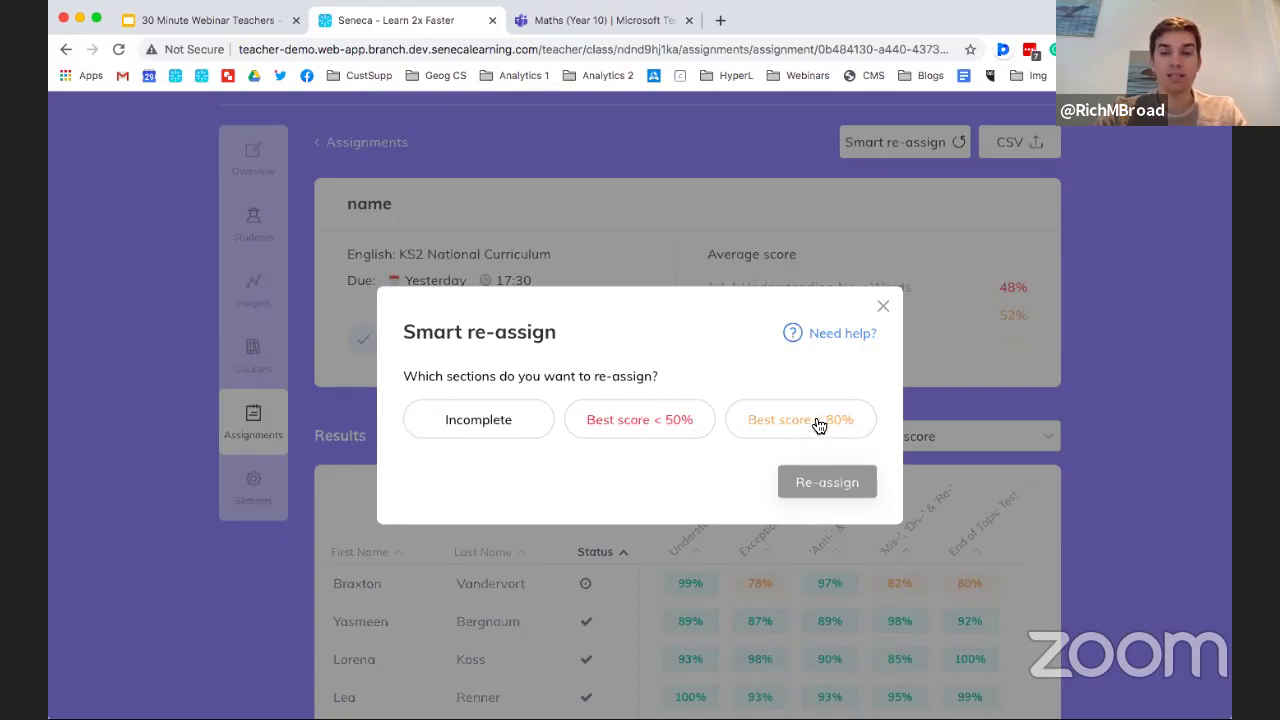
click(723, 421)
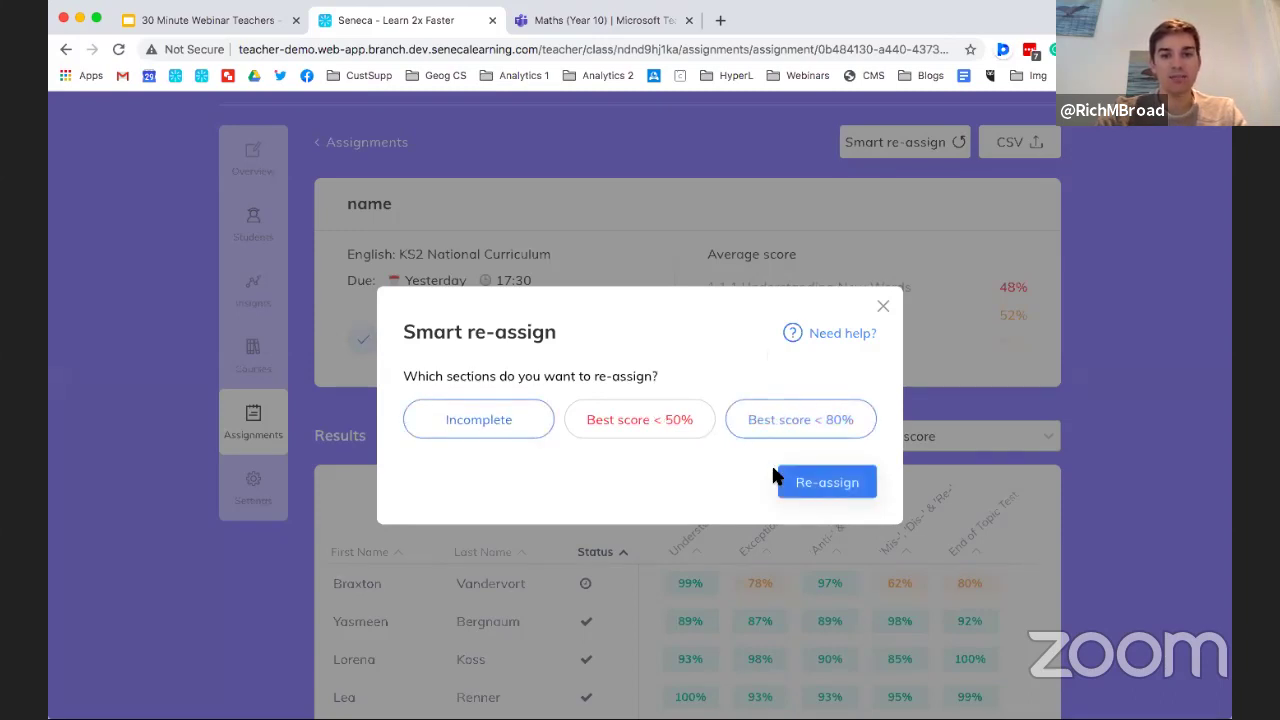
click(823, 484)
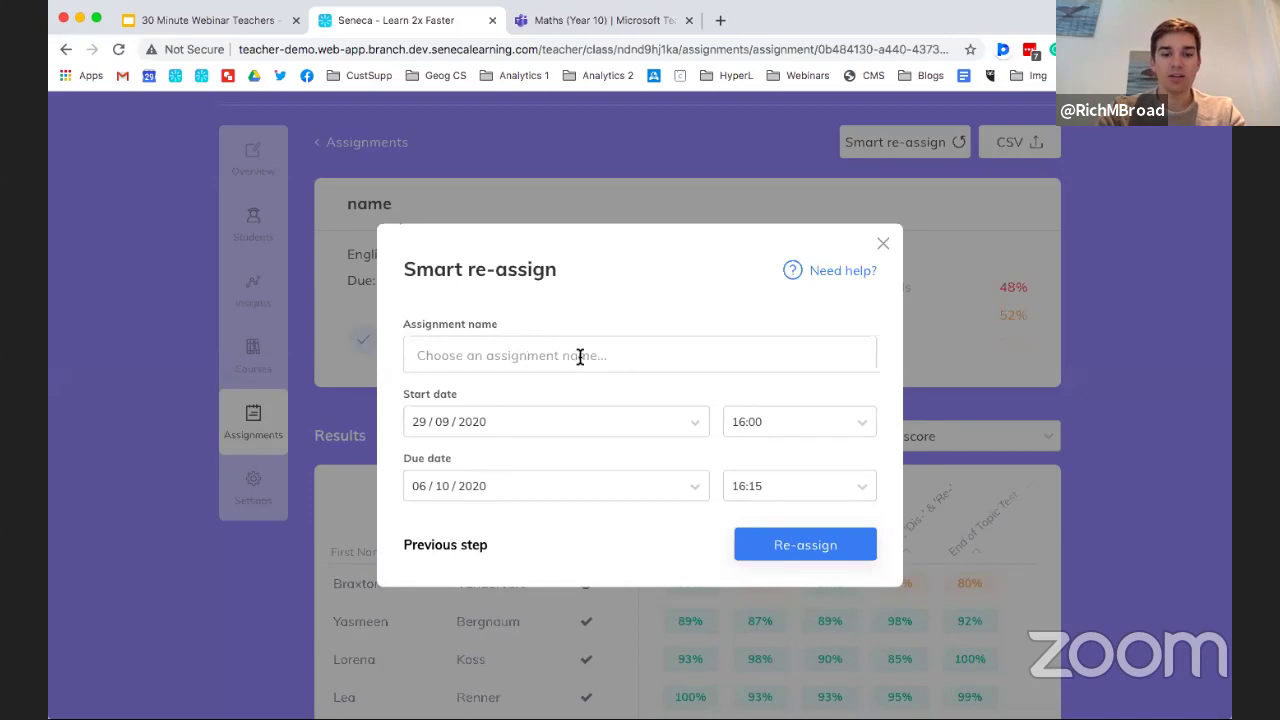
Name the new assignment "reassign", re-assign it with the preset start and due dates, and dismiss the sharing prompt.
click(579, 357)
text(reassign)
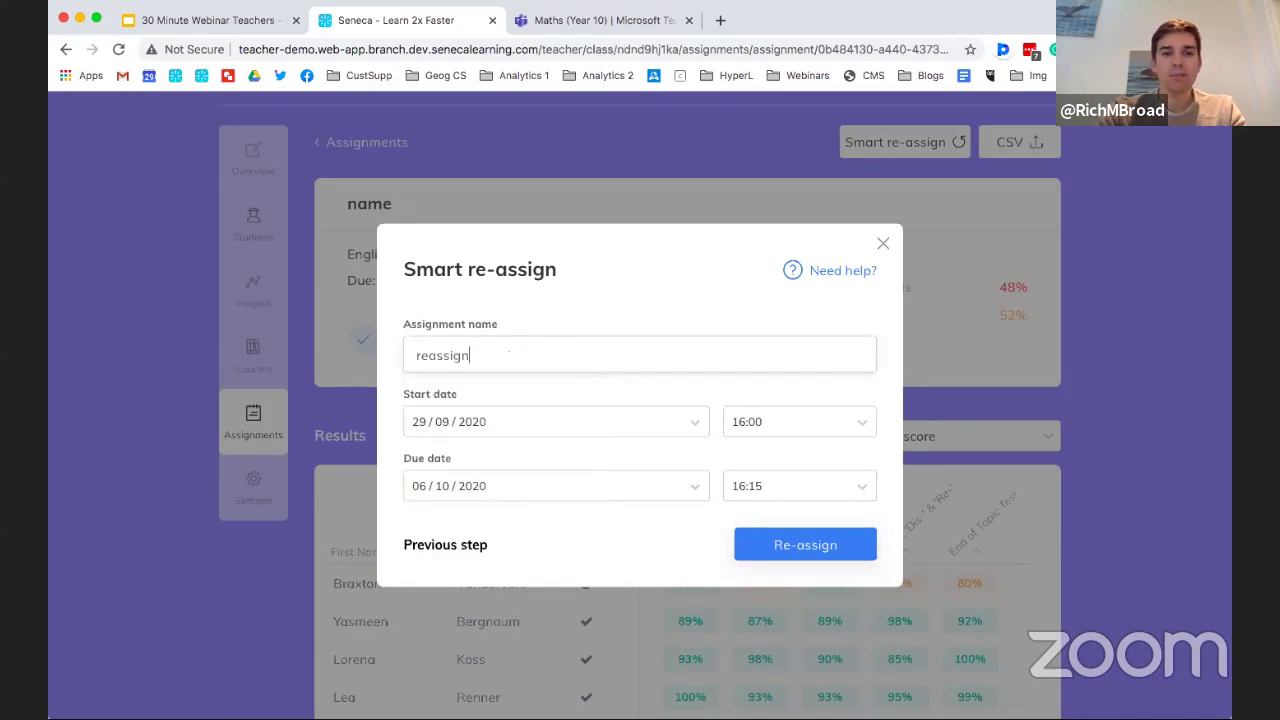
click(796, 548)
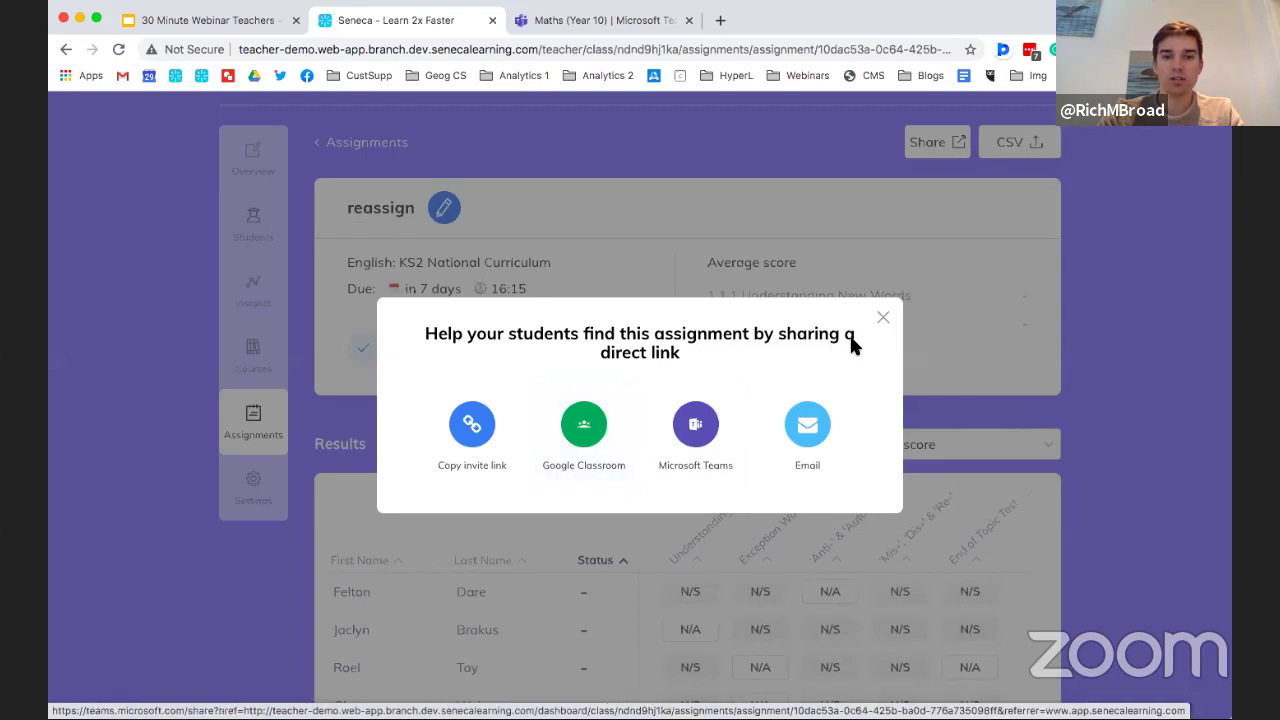
click(883, 317)
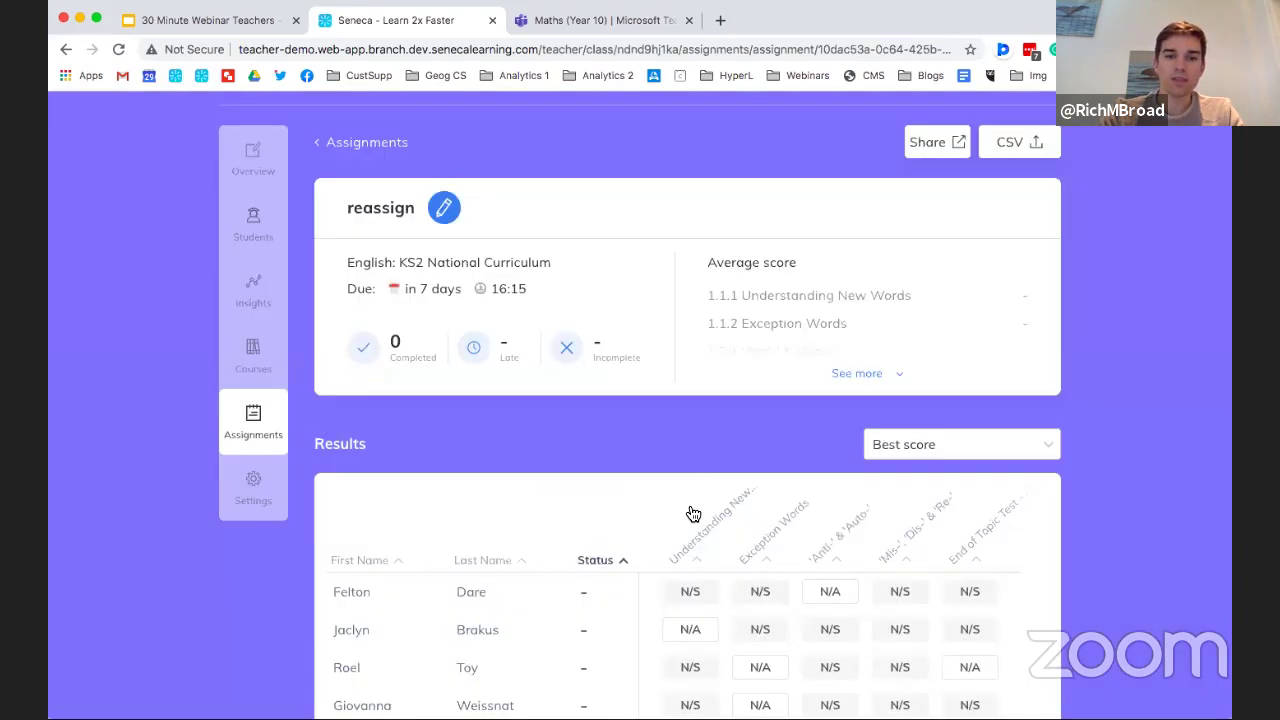
Examine which sections each student has been given in the results table of the "reassign" assignment.
scroll(690, 505, down, 3)
scroll(705, 600, down, 4)
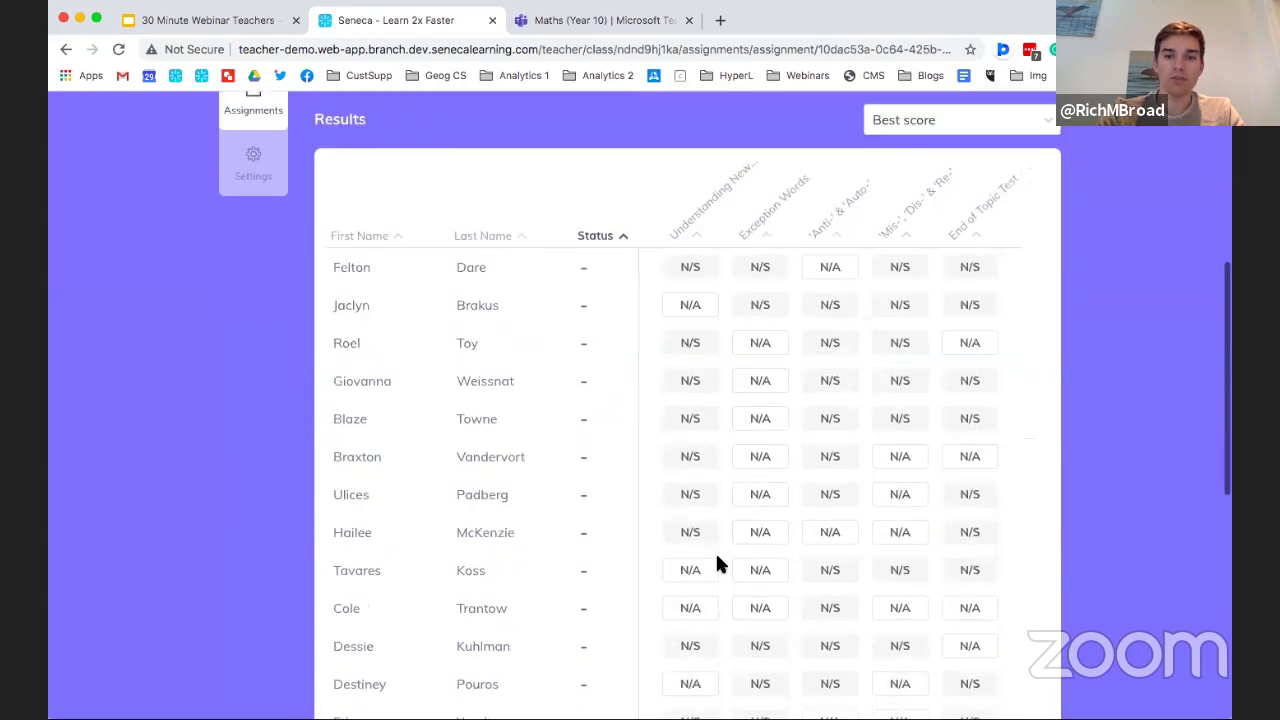
scroll(555, 363, down, 1)
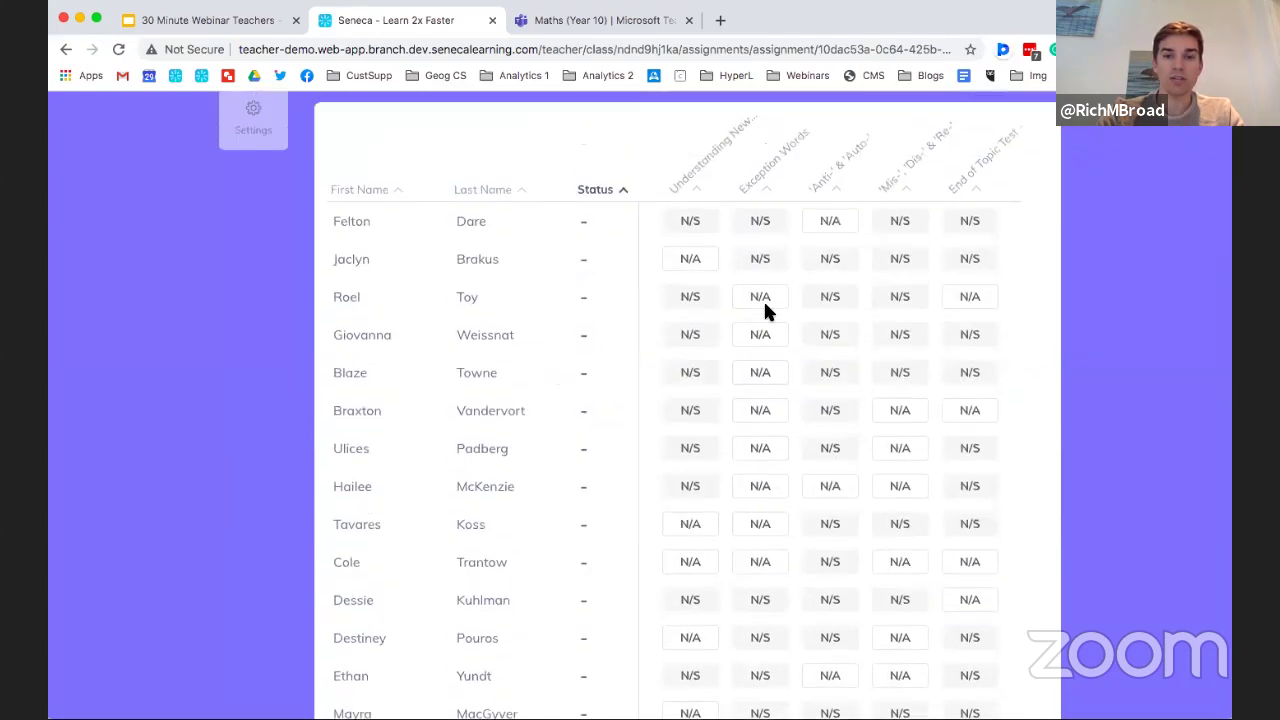
scroll(761, 306, down, 2)
scroll(761, 306, up, 2)
scroll(762, 308, up, 1)
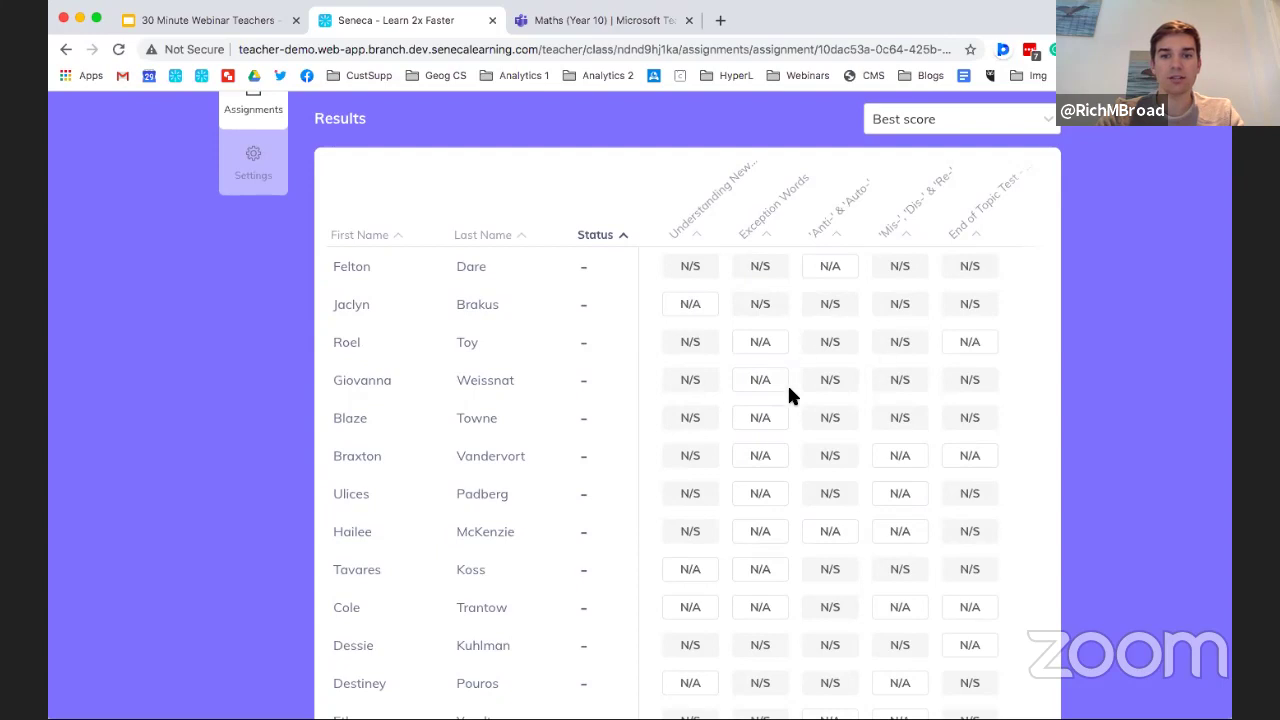
scroll(787, 394, down, 6)
scroll(758, 445, up, 6)
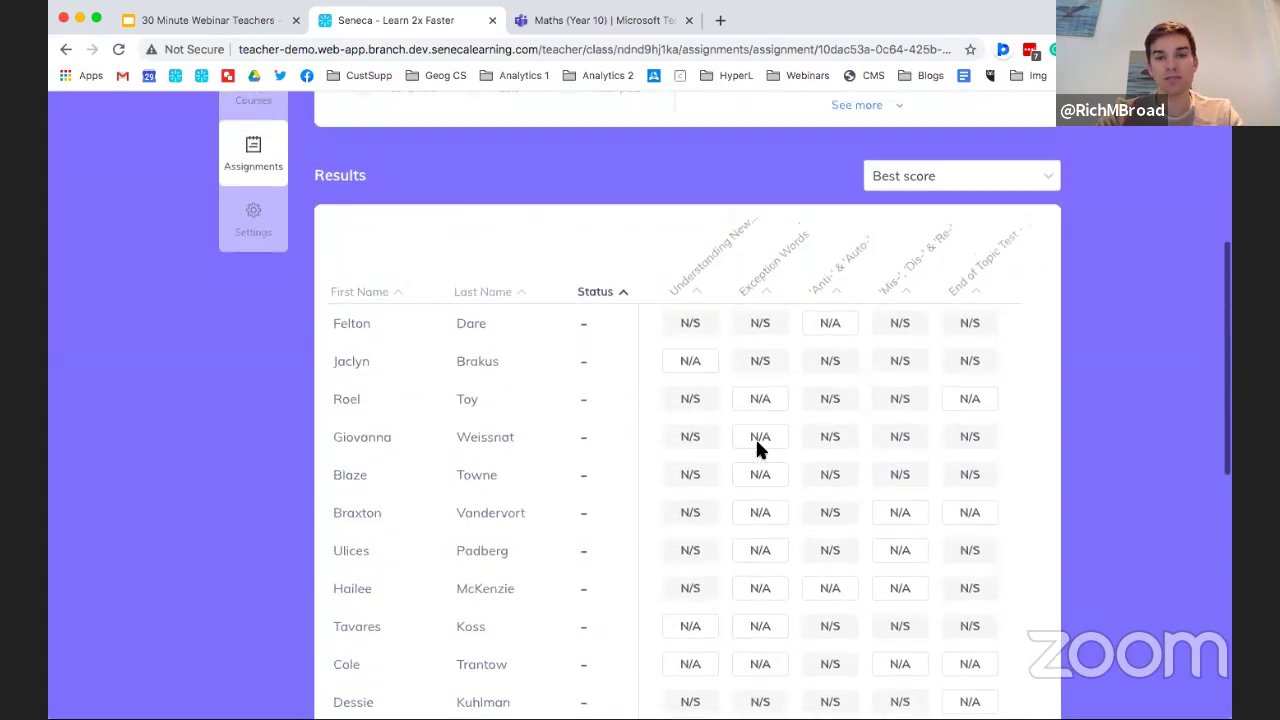
scroll(757, 448, up, 3)
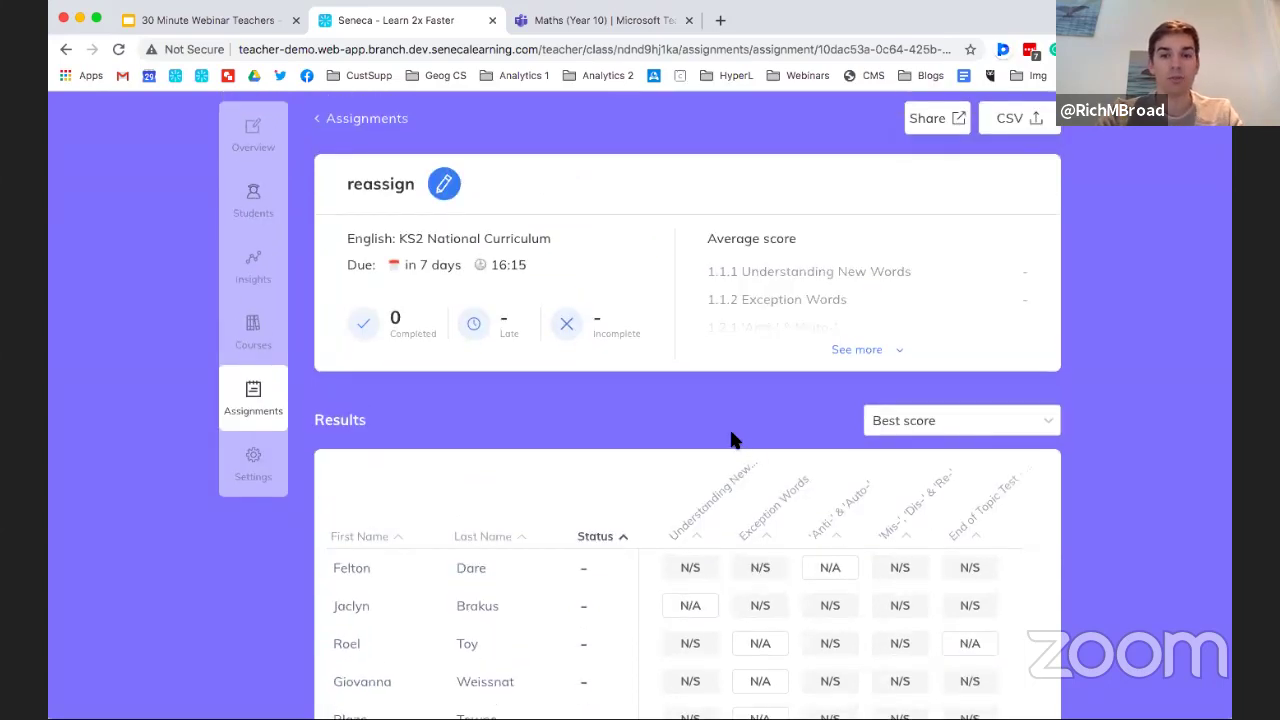
scroll(731, 430, up, 1)
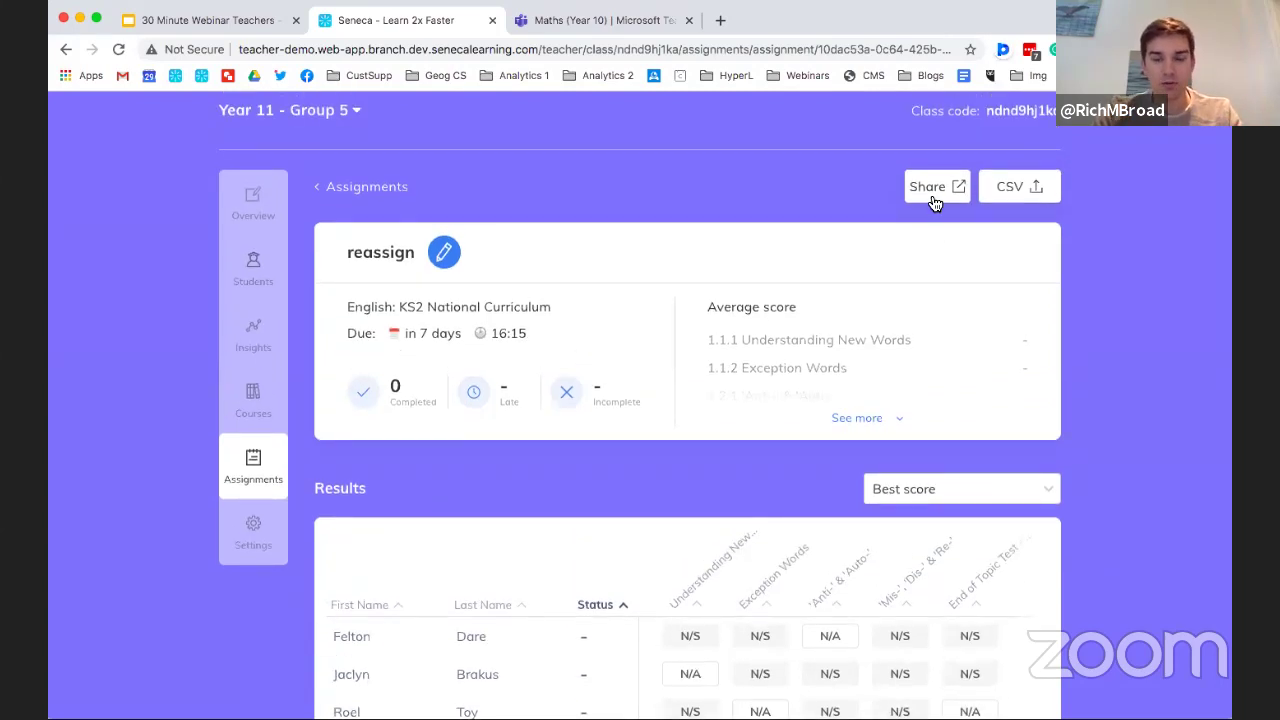
Share the "reassign" assignment to Google Classroom and choose the class 10En4.
click(933, 196)
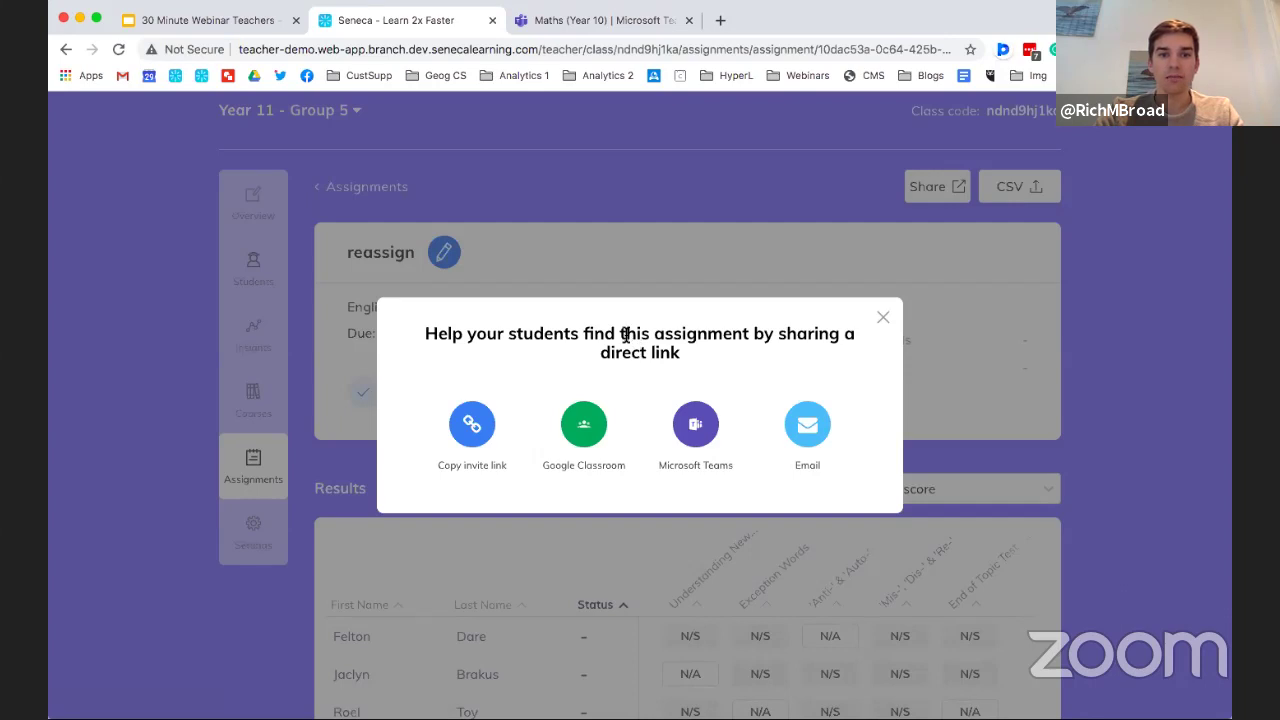
click(584, 440)
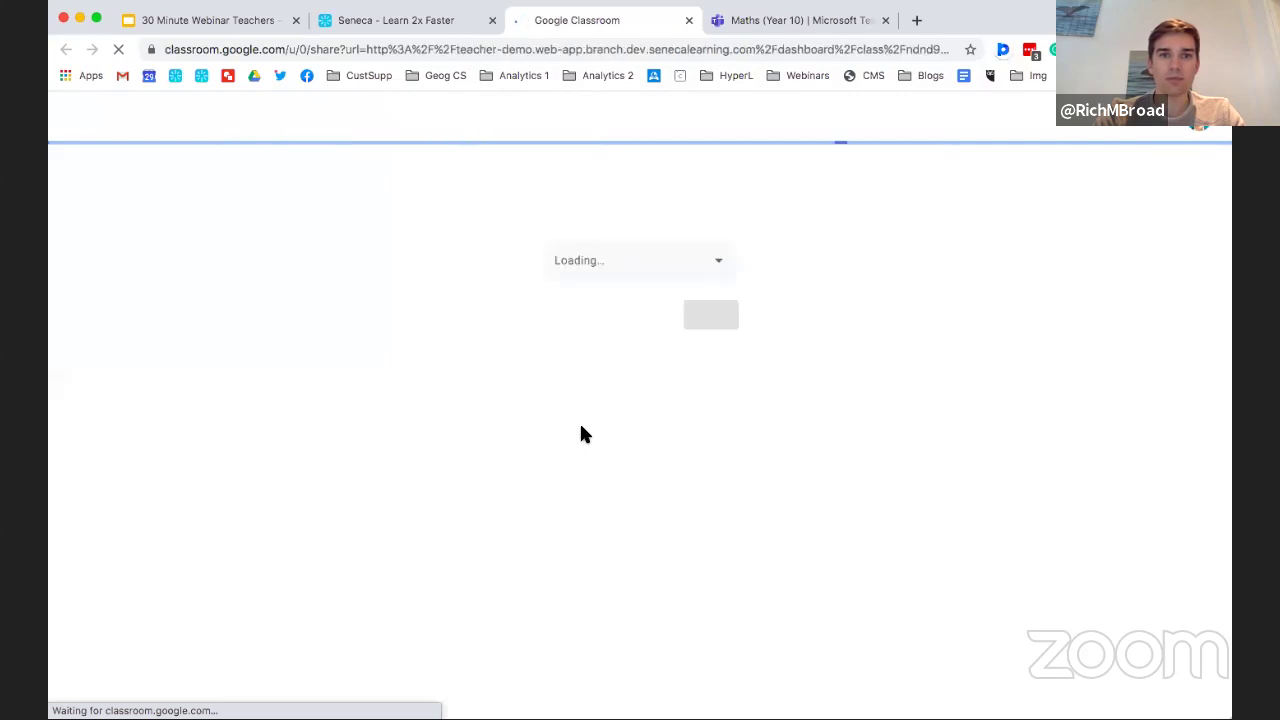
click(635, 273)
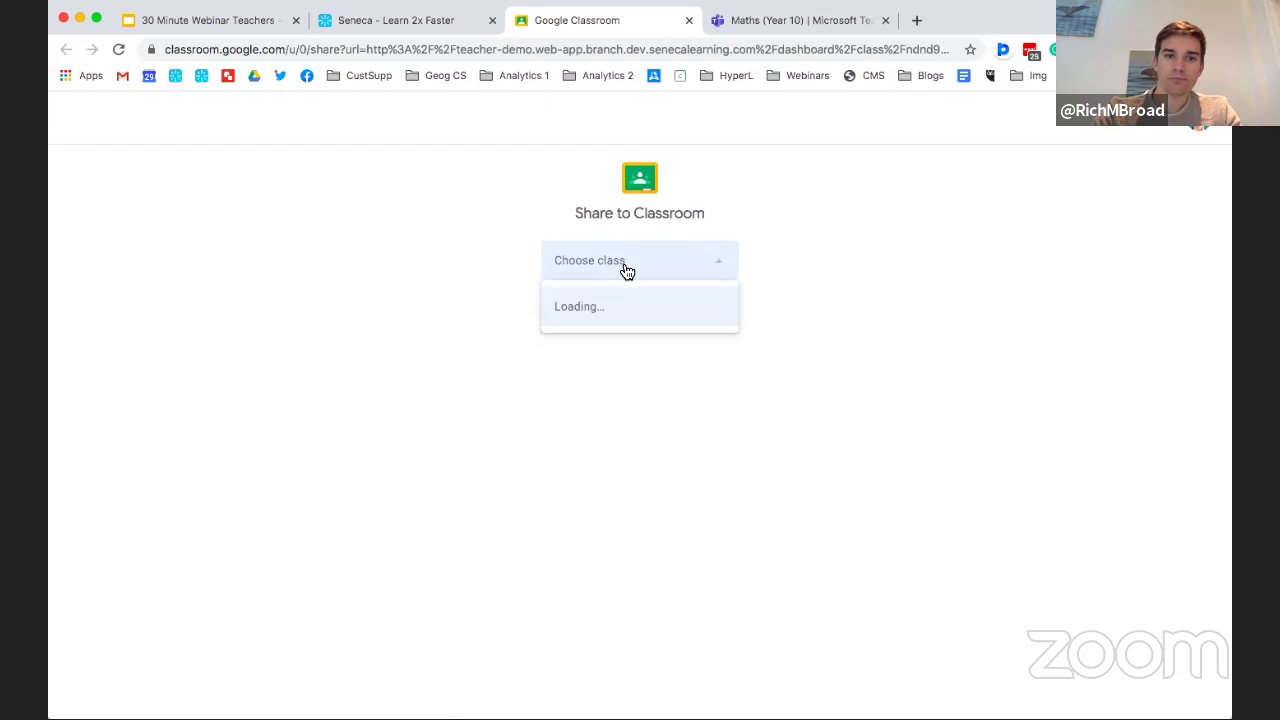
click(627, 265)
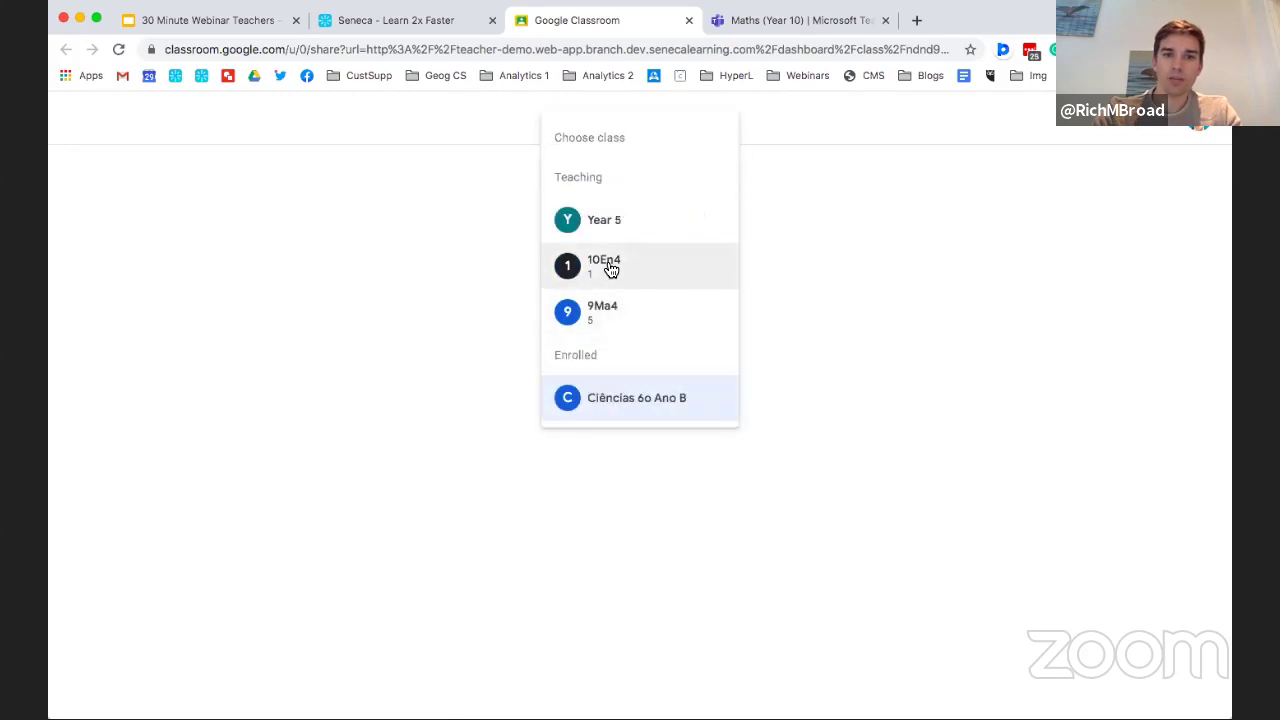
click(609, 265)
Choose to create an assignment from the shared link in Google Classroom and title it "Seneca".
click(611, 326)
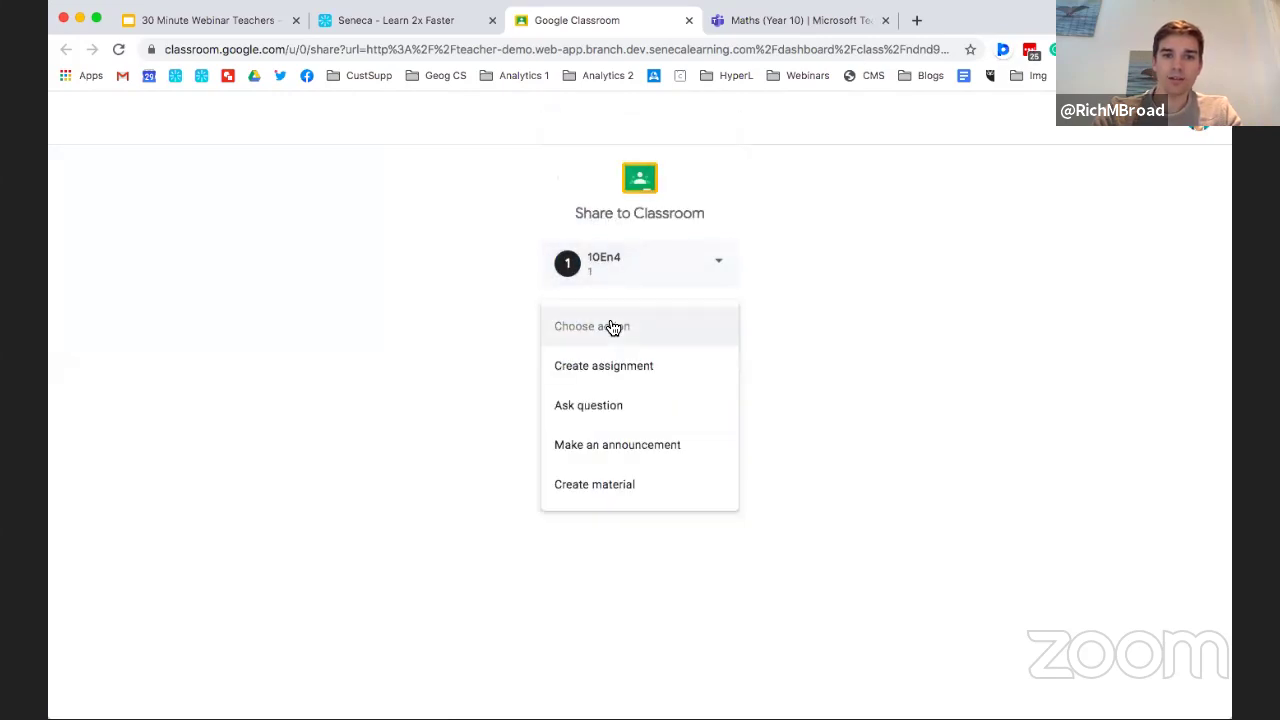
click(584, 376)
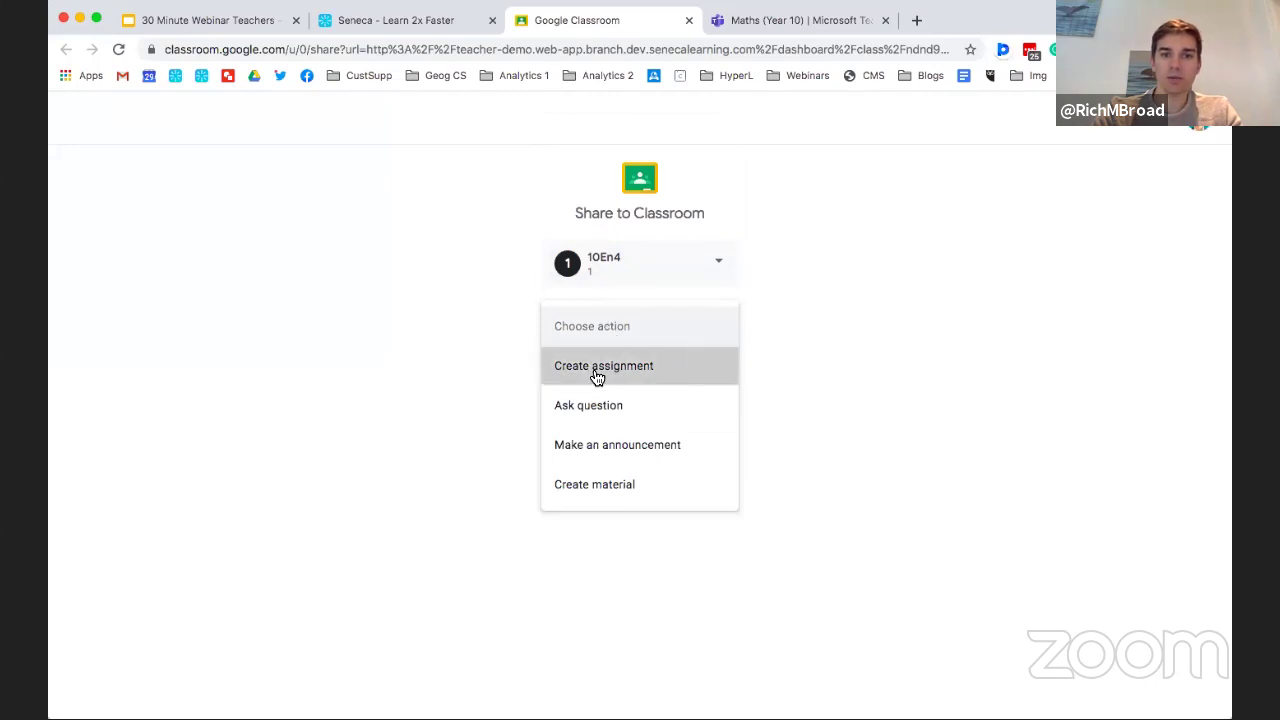
click(715, 390)
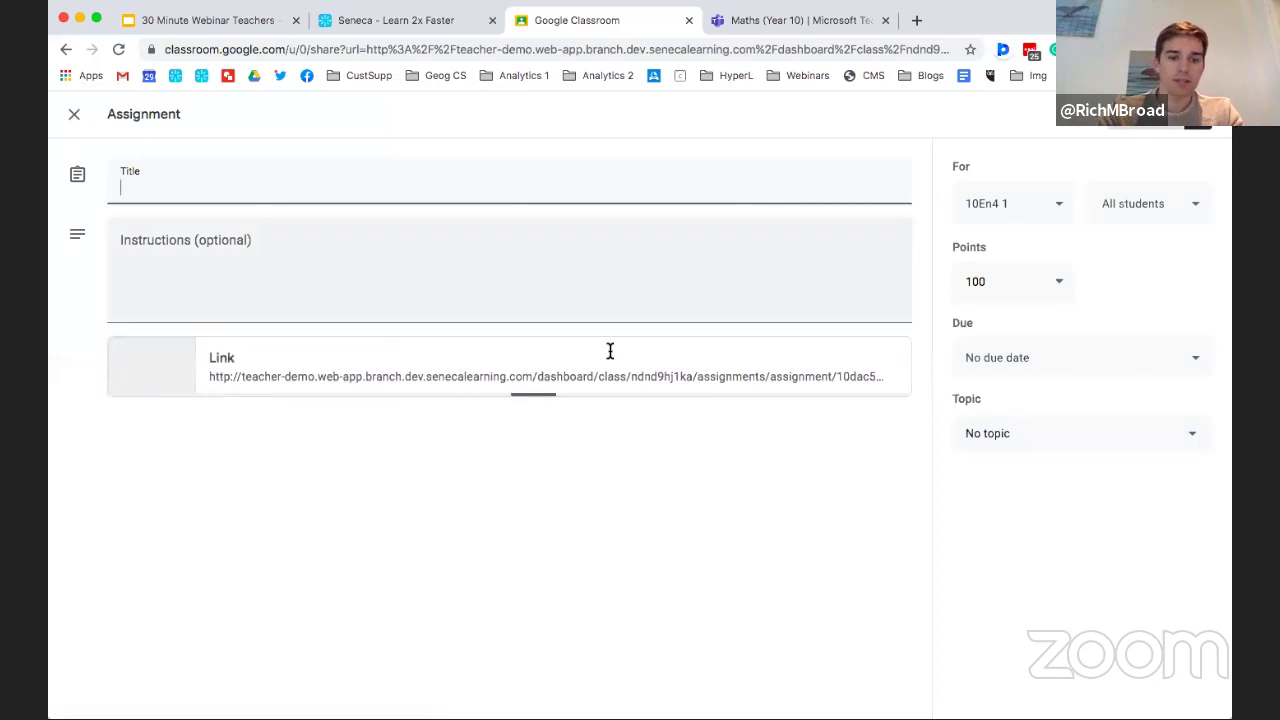
text(Seneca)
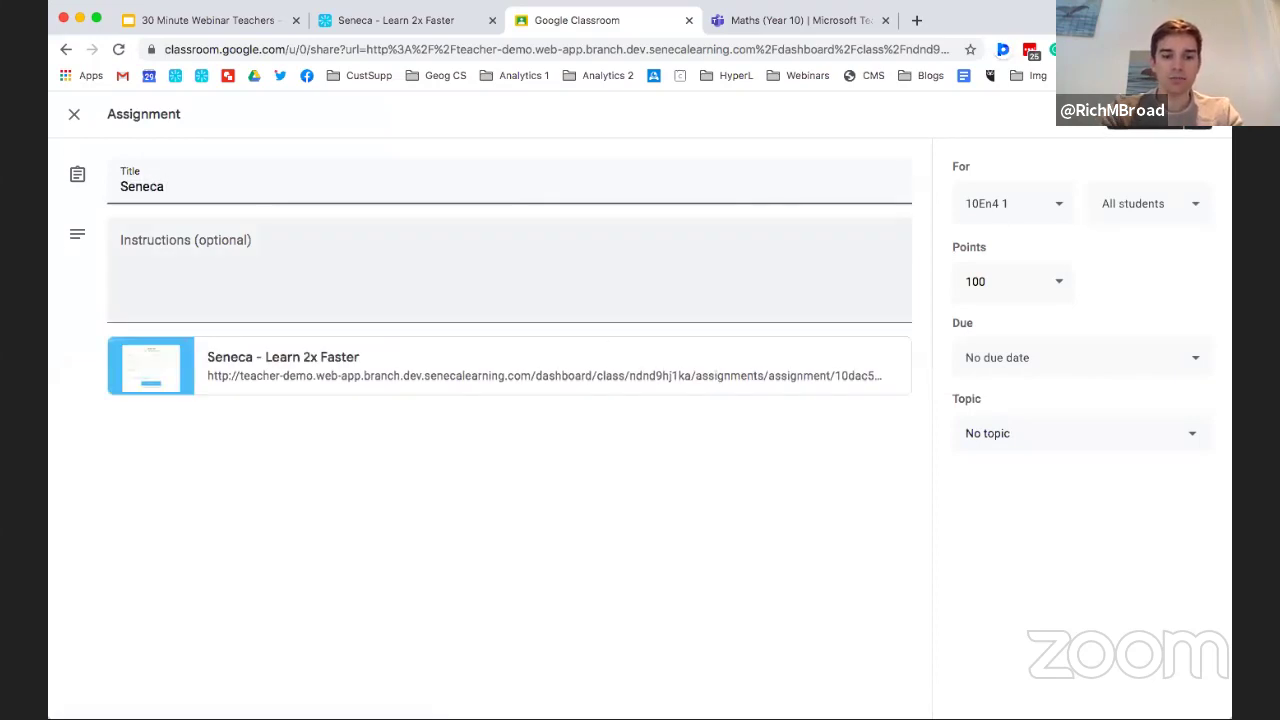
Complete the assignment title as "Seneca assignmetn" and enter the instructions "Click the link ot access the assignment".
text( assignmetn)
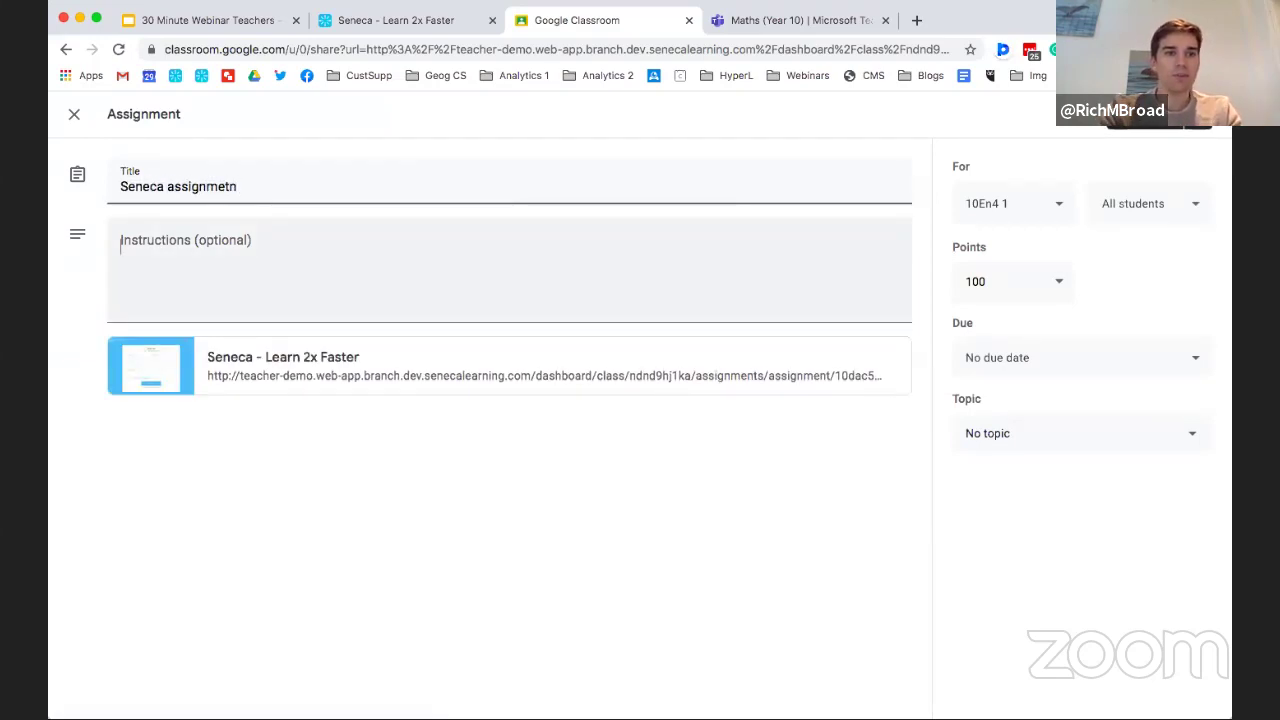
text(Click the lnk)
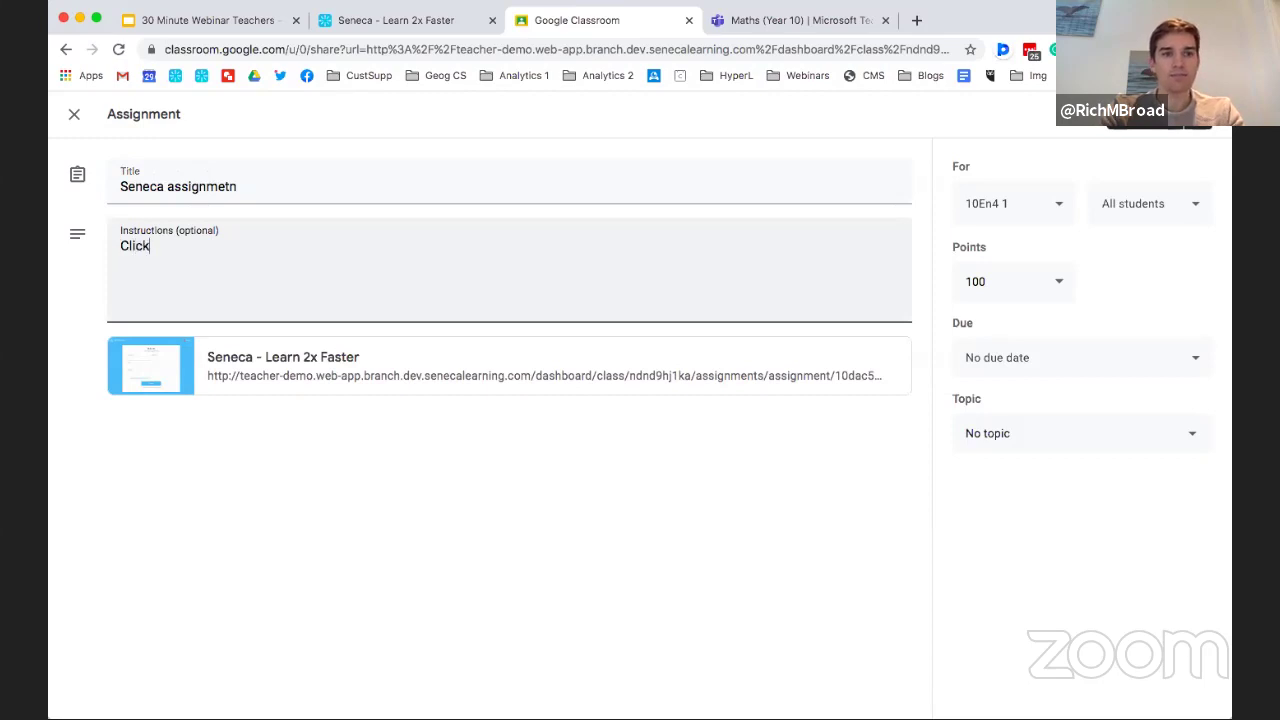
text(ot access the assignemtn)
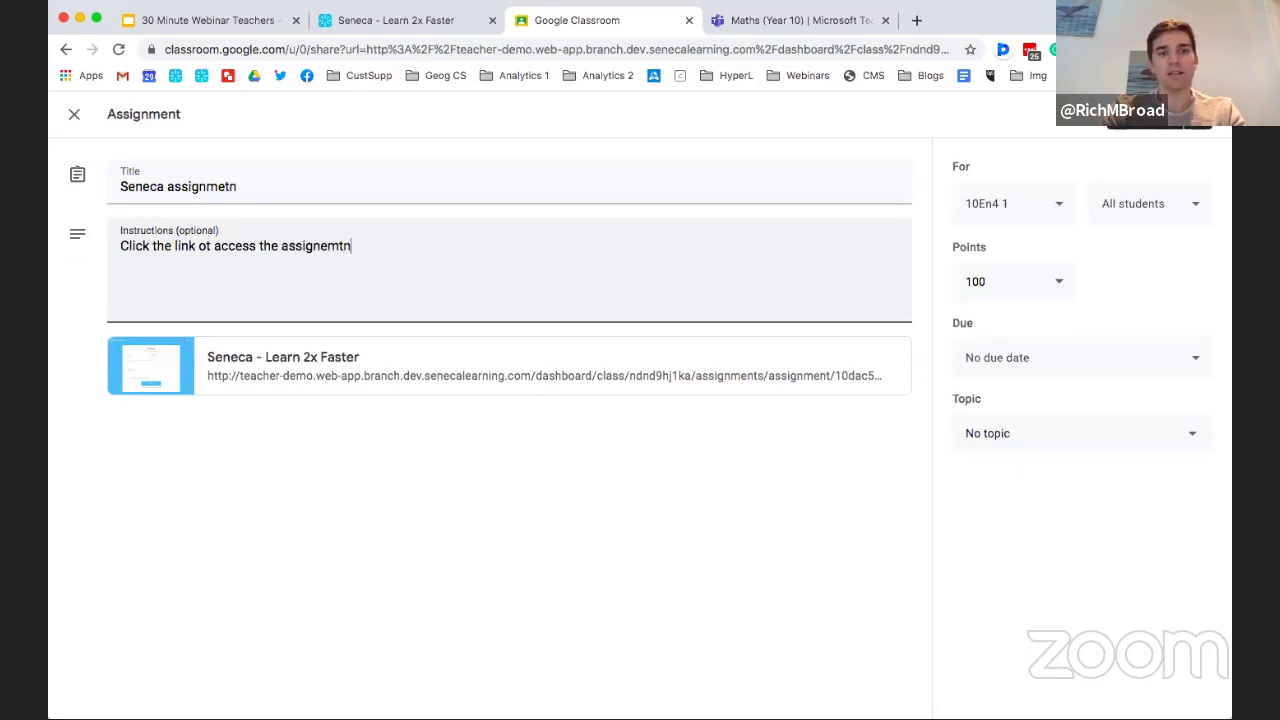
key(BackSpace)
key(BackSpace)
text(nemtne)
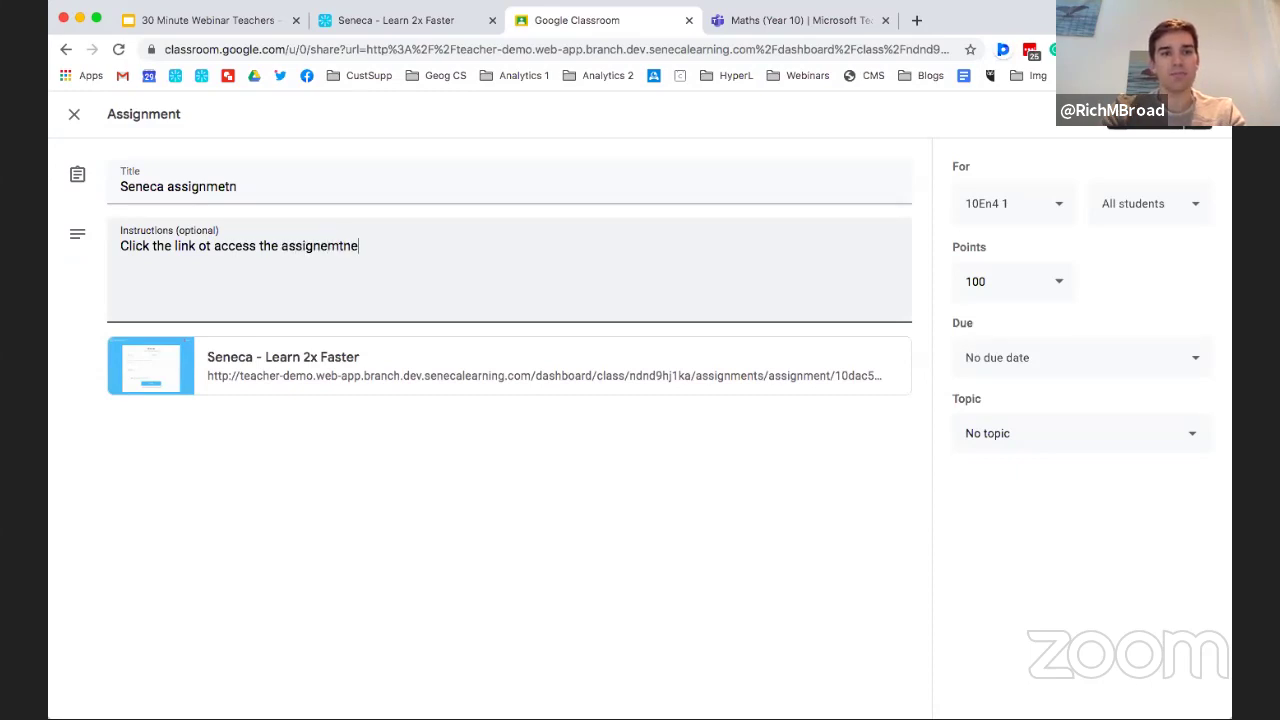
key(BackSpace)
key(BackSpace)
key(BackSpace)
key(BackSpace)
key(BackSpace)
text(ment)
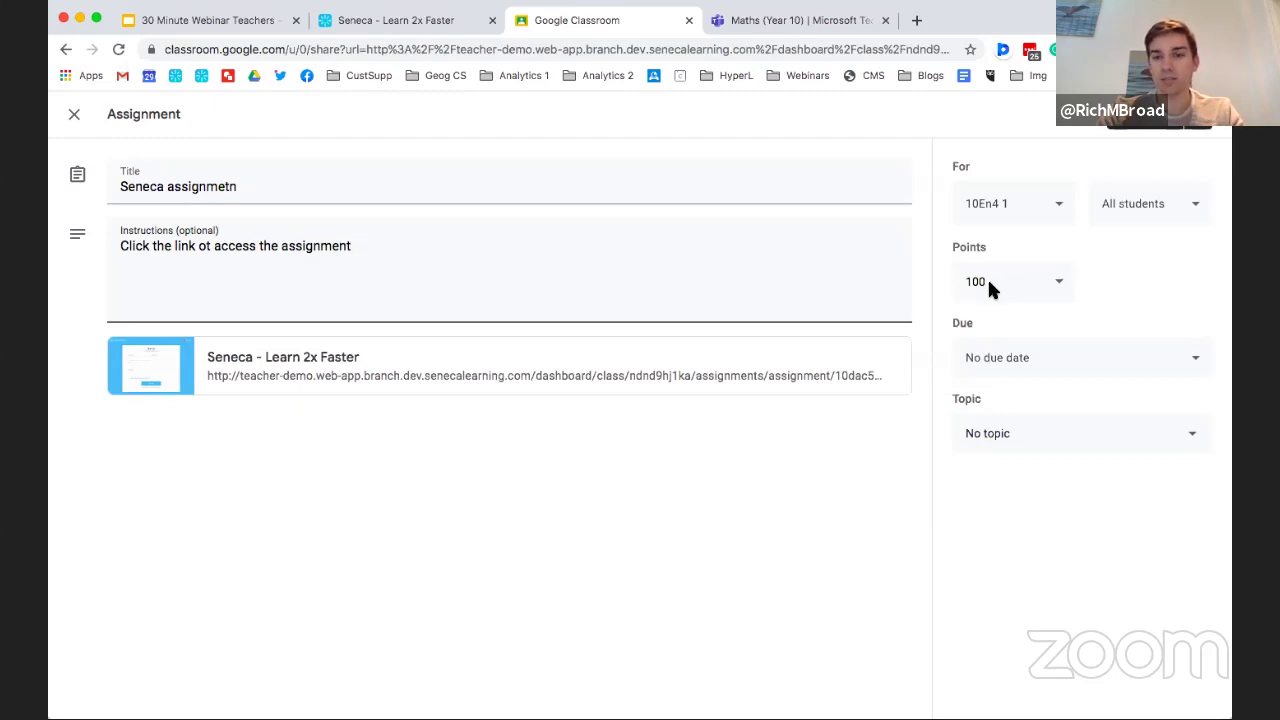
Check the available topics, keep "No topic", and post the assignment to the class.
click(989, 433)
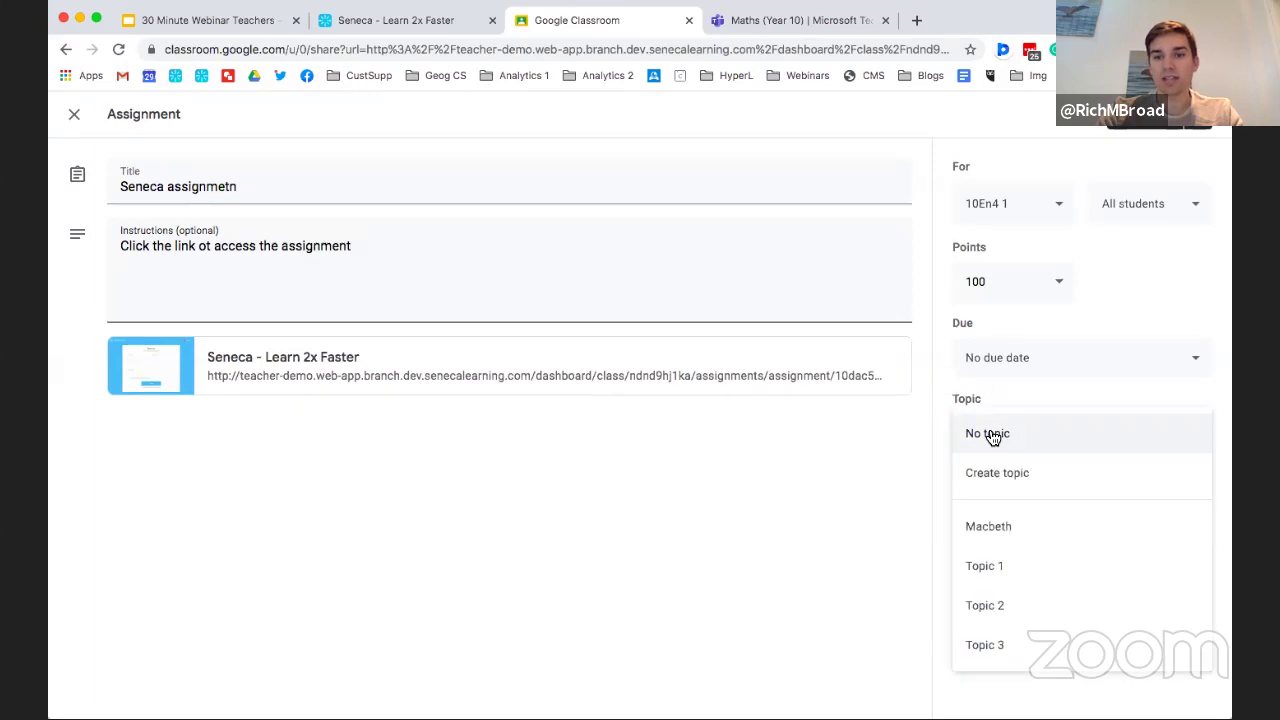
click(1027, 387)
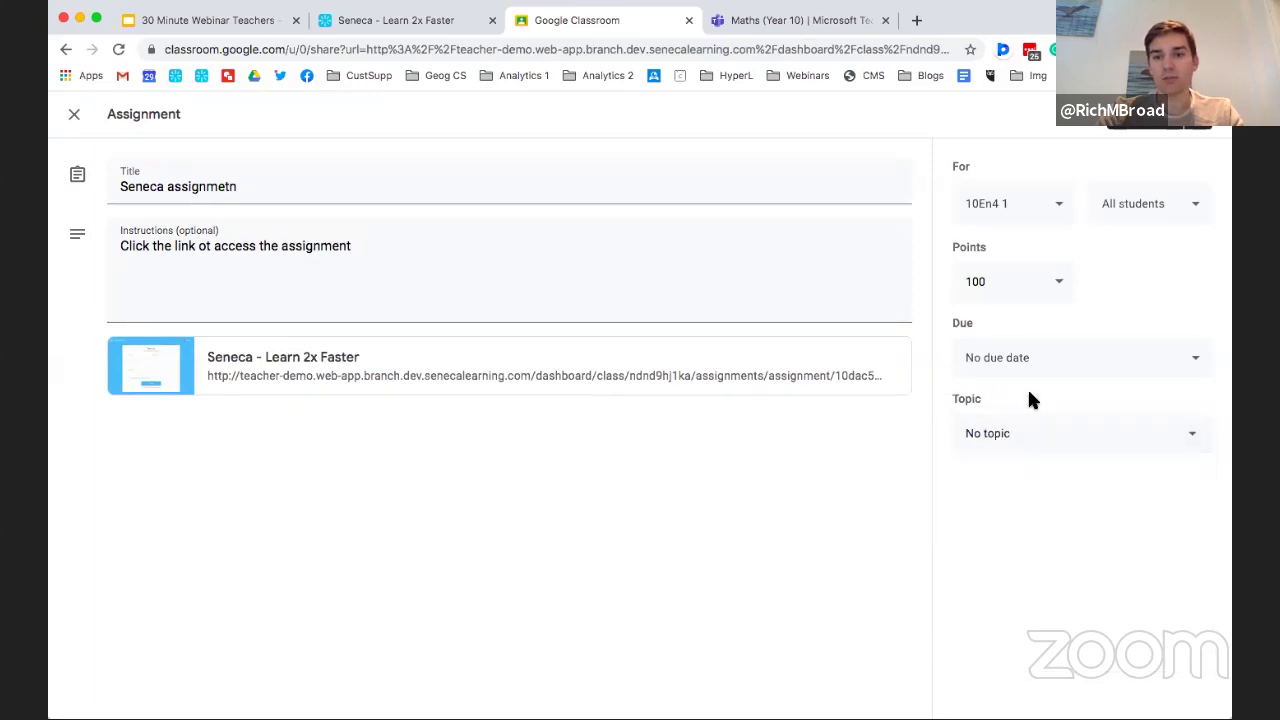
click(1153, 128)
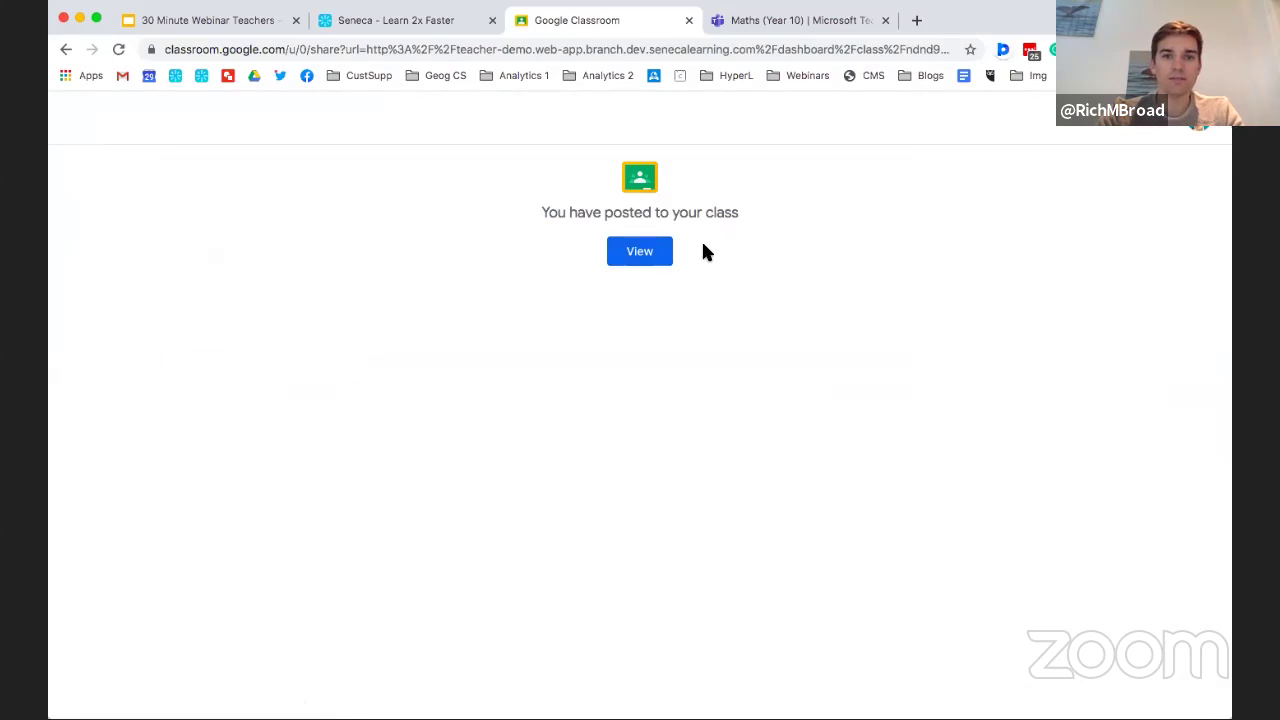
Open the 10En4 class's classwork list and move the new "Seneca assignmetn" item to the start of Topic 2.
click(646, 252)
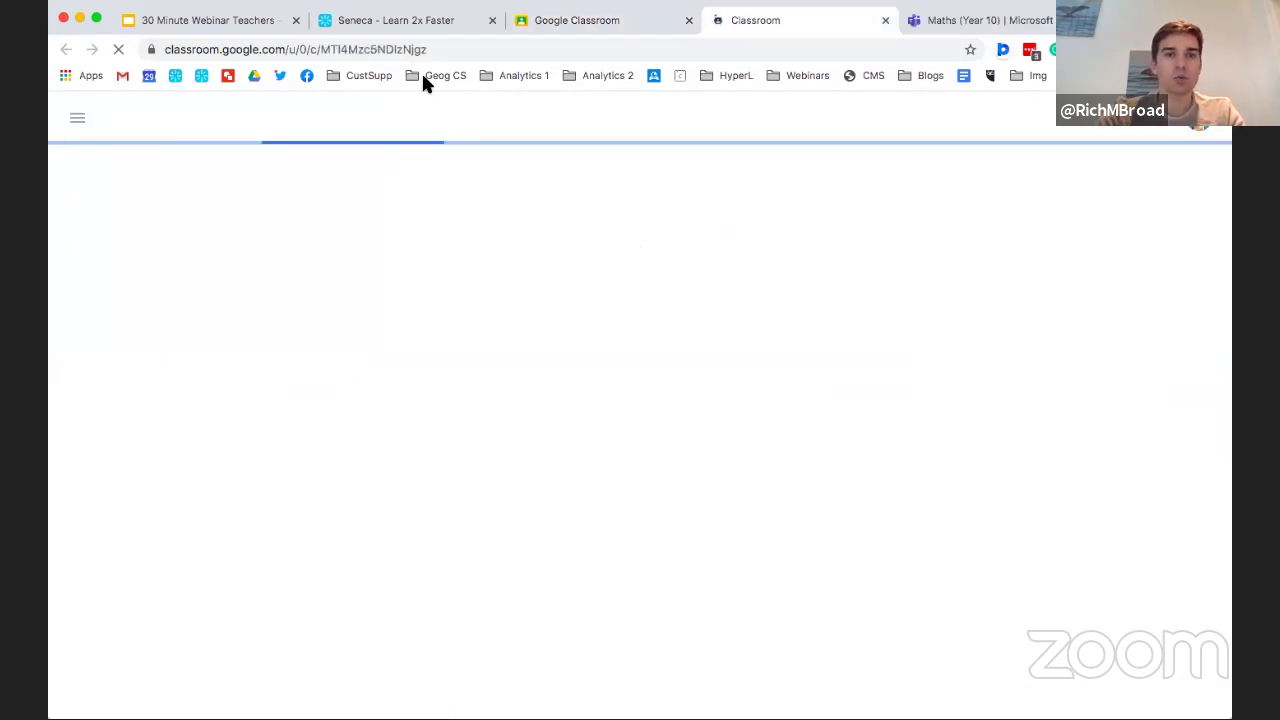
click(688, 20)
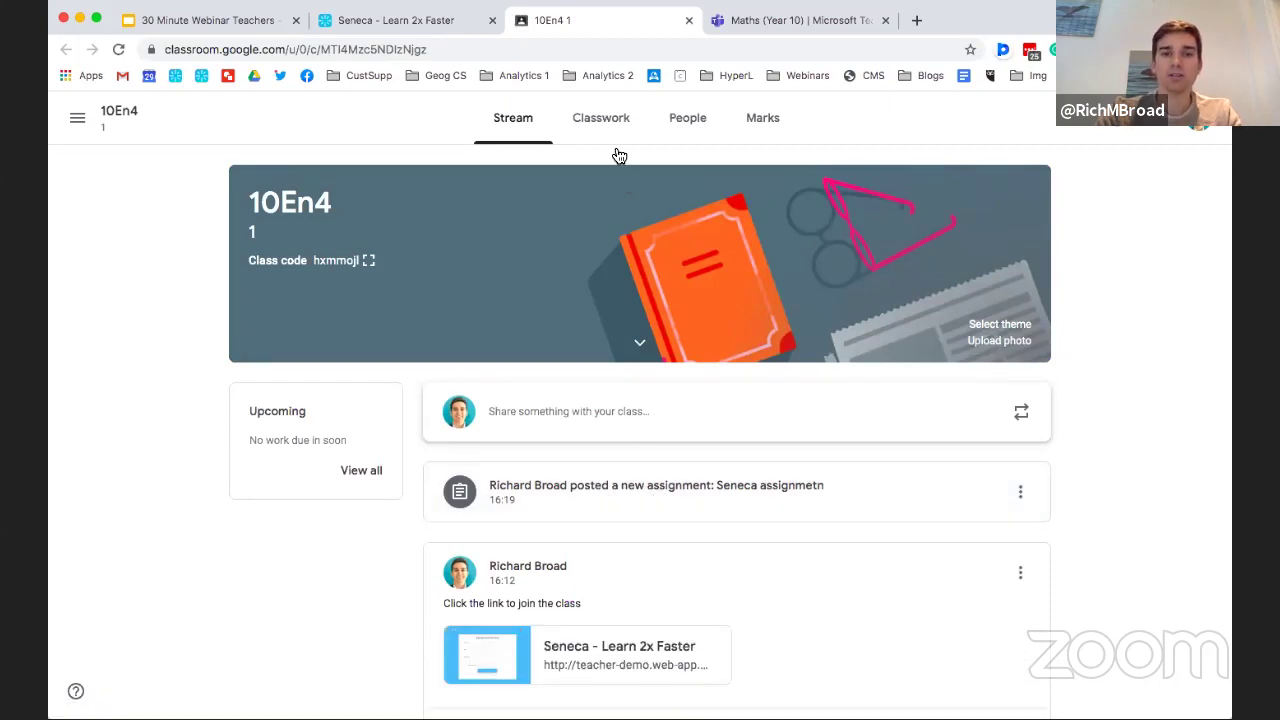
click(601, 119)
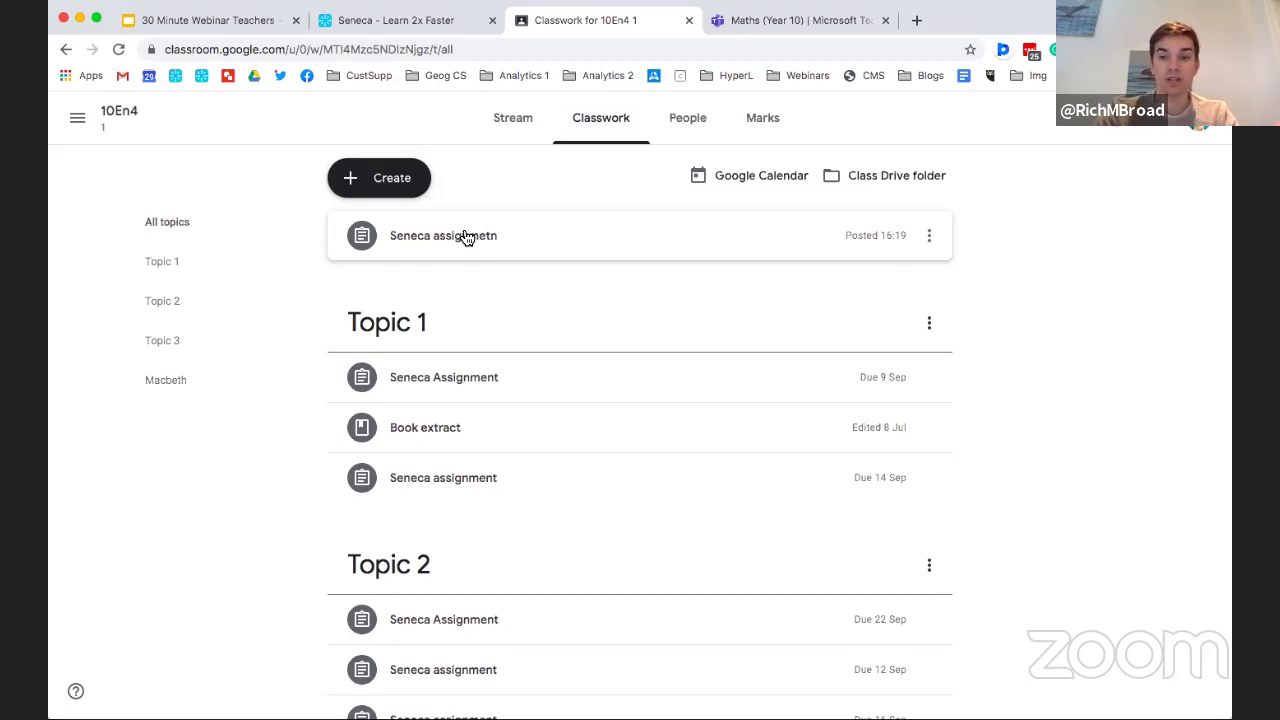
drag(466, 237, 461, 569)
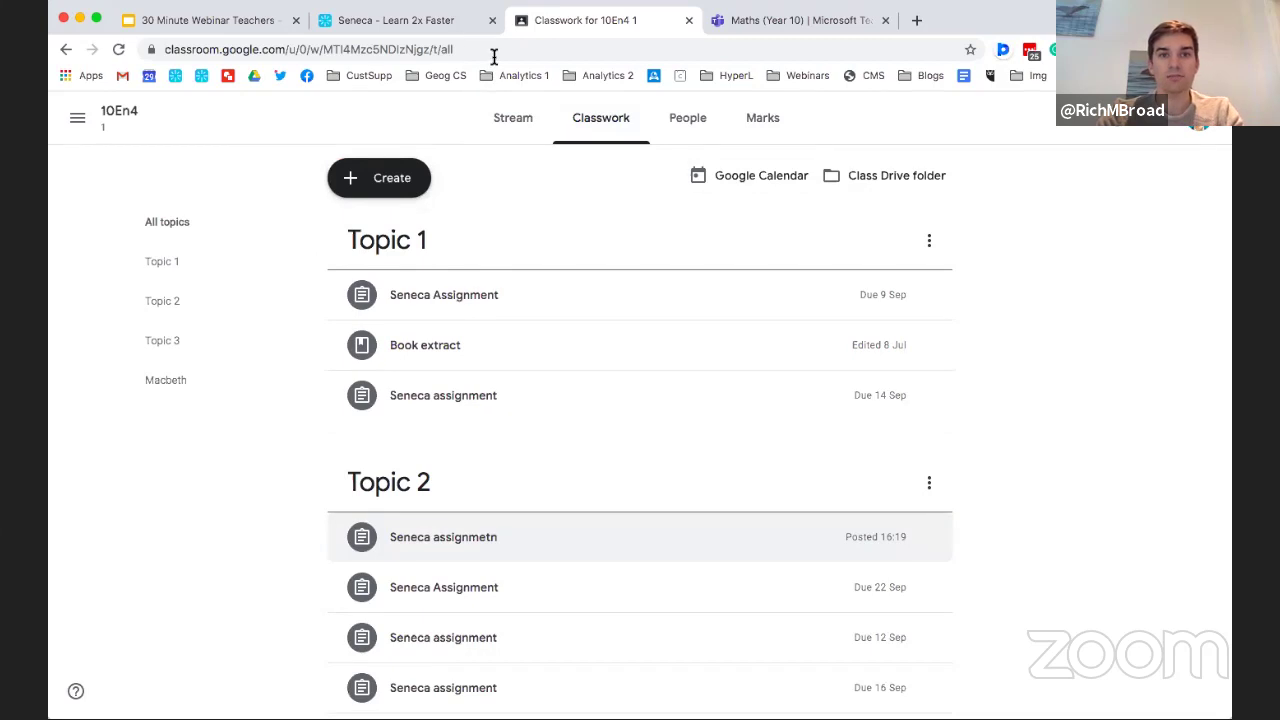
Go back to Seneca and share the "reassign" assignment to Microsoft Teams, choosing the Maths channel of Year 10.
click(435, 25)
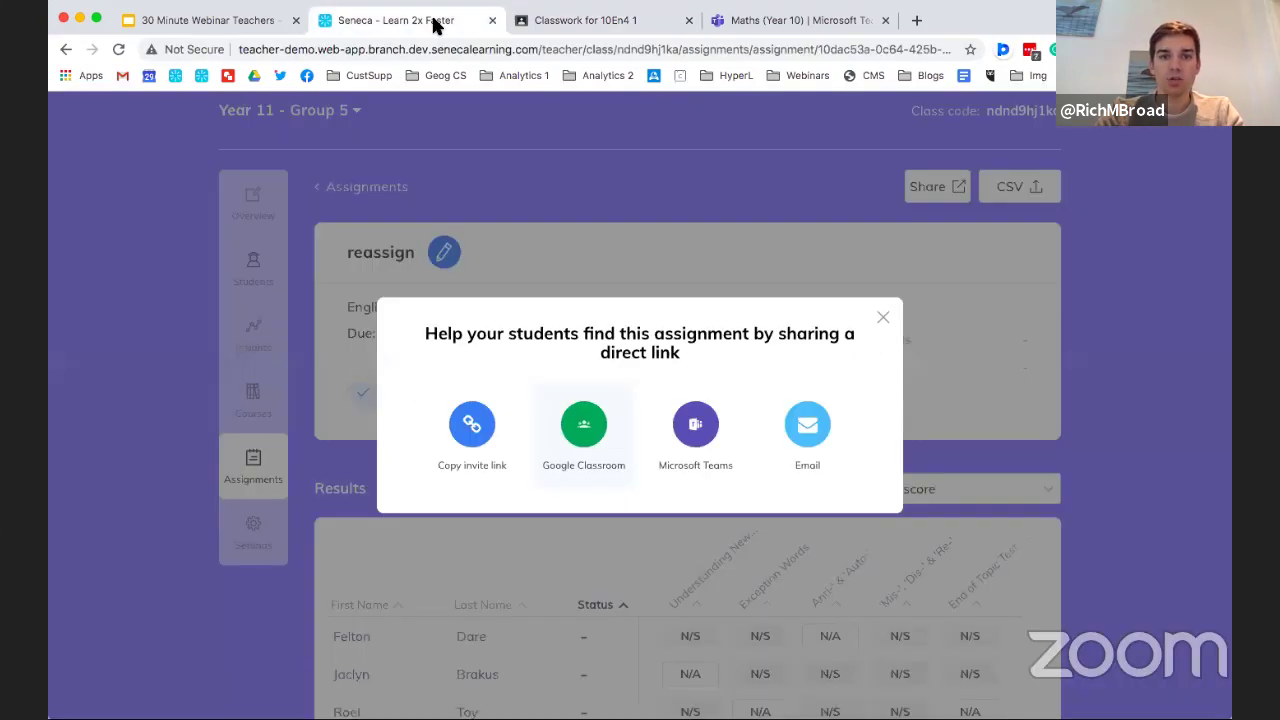
click(700, 428)
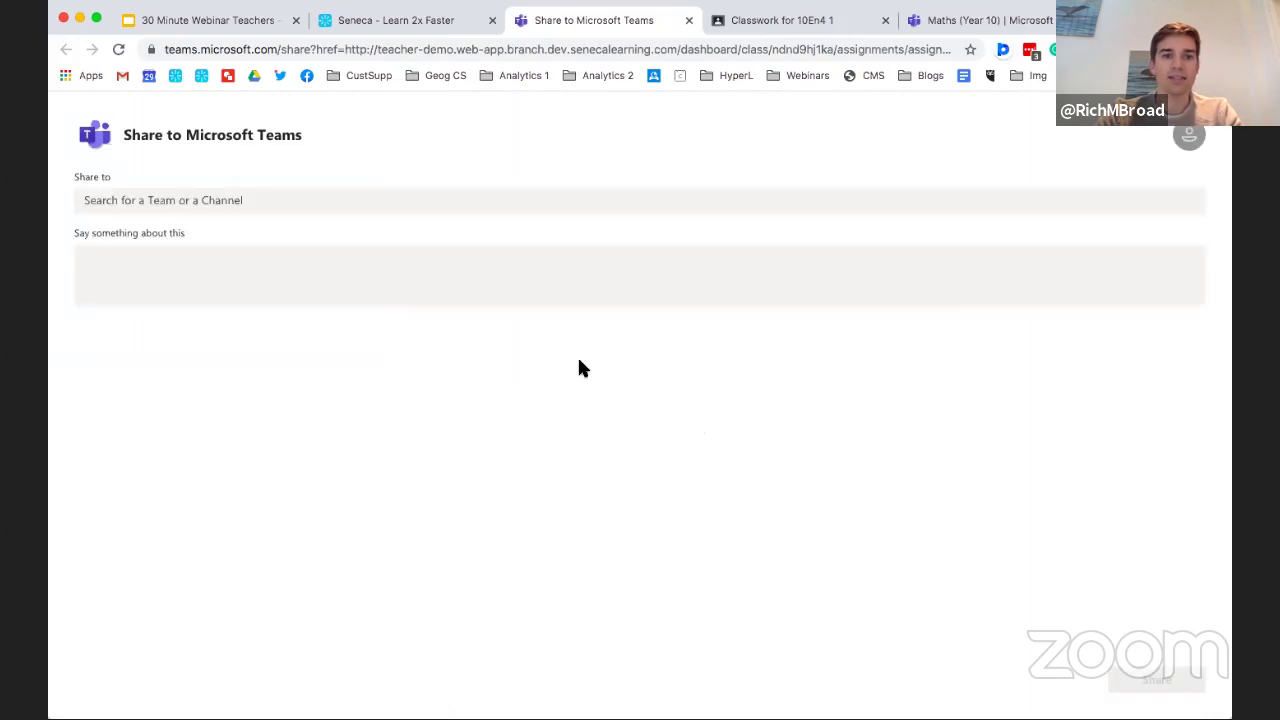
text(math)
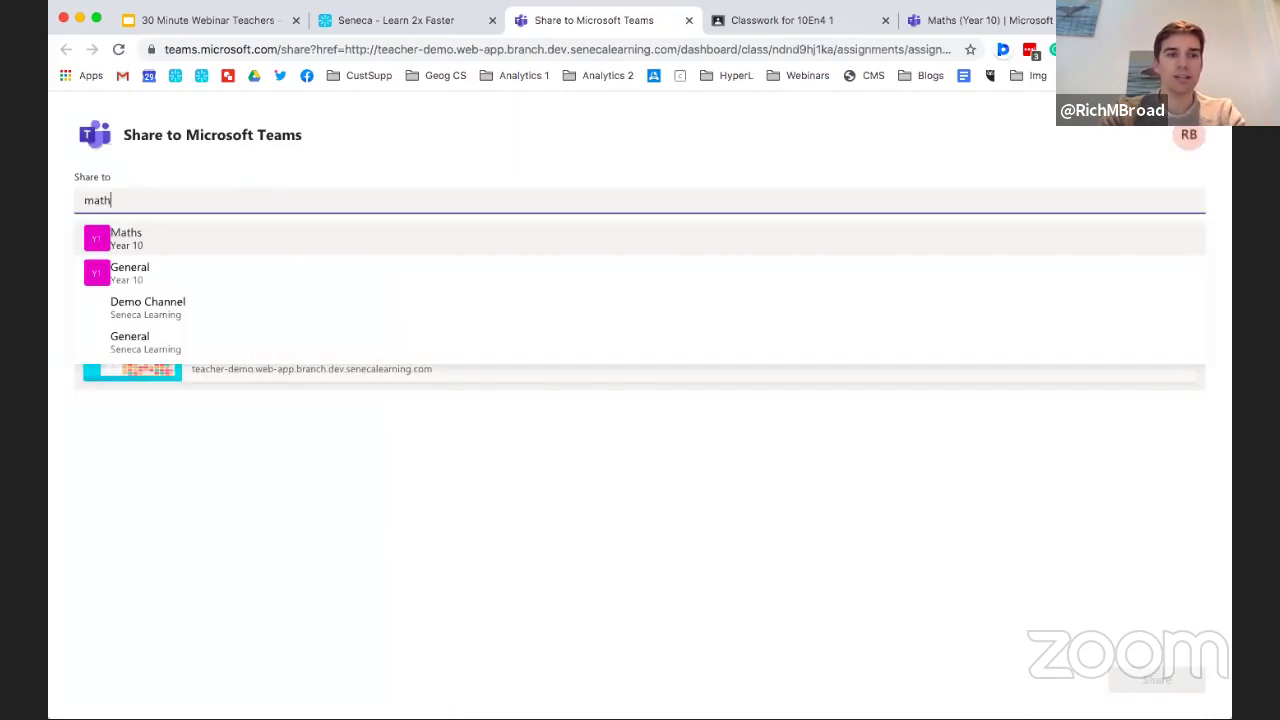
click(190, 248)
Add the message "Click the link!" before the assignment link and share it to the channel.
click(84, 262)
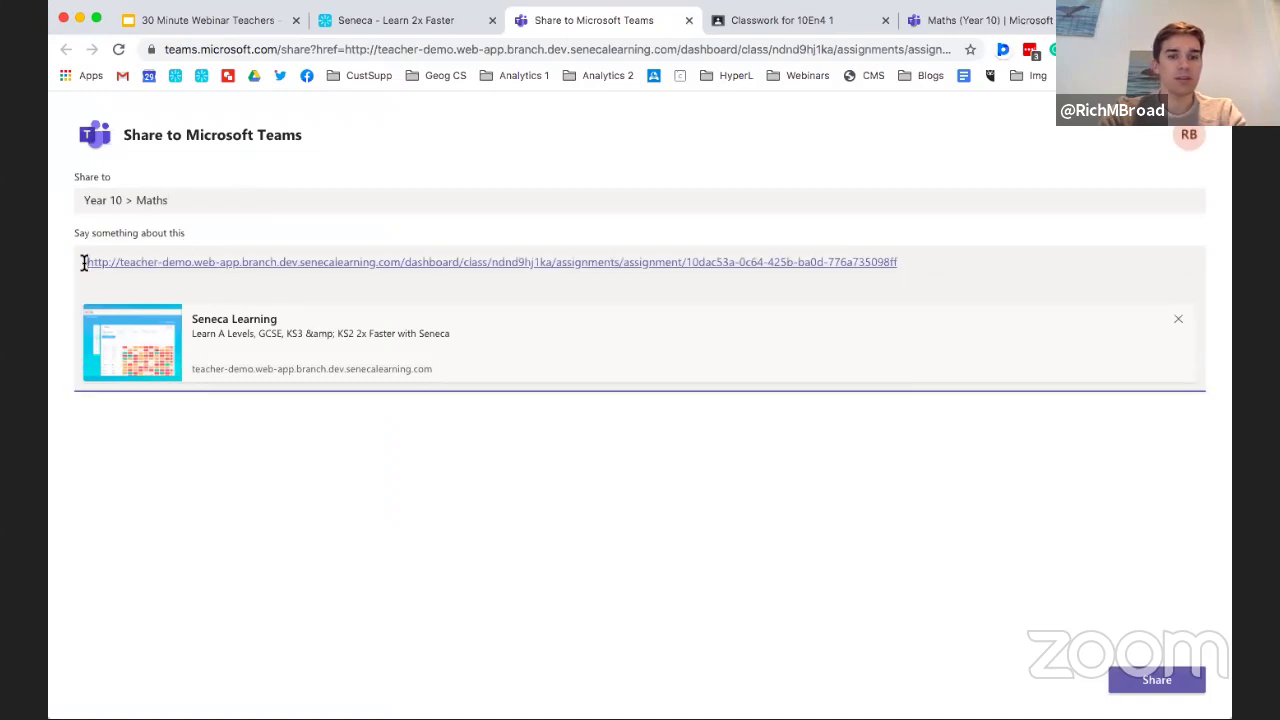
text(Cick)
key(Left)
key(Left)
key(Left)
key(Left)
text(l)
key(Right)
key(Right)
key(Right)
key(Right)
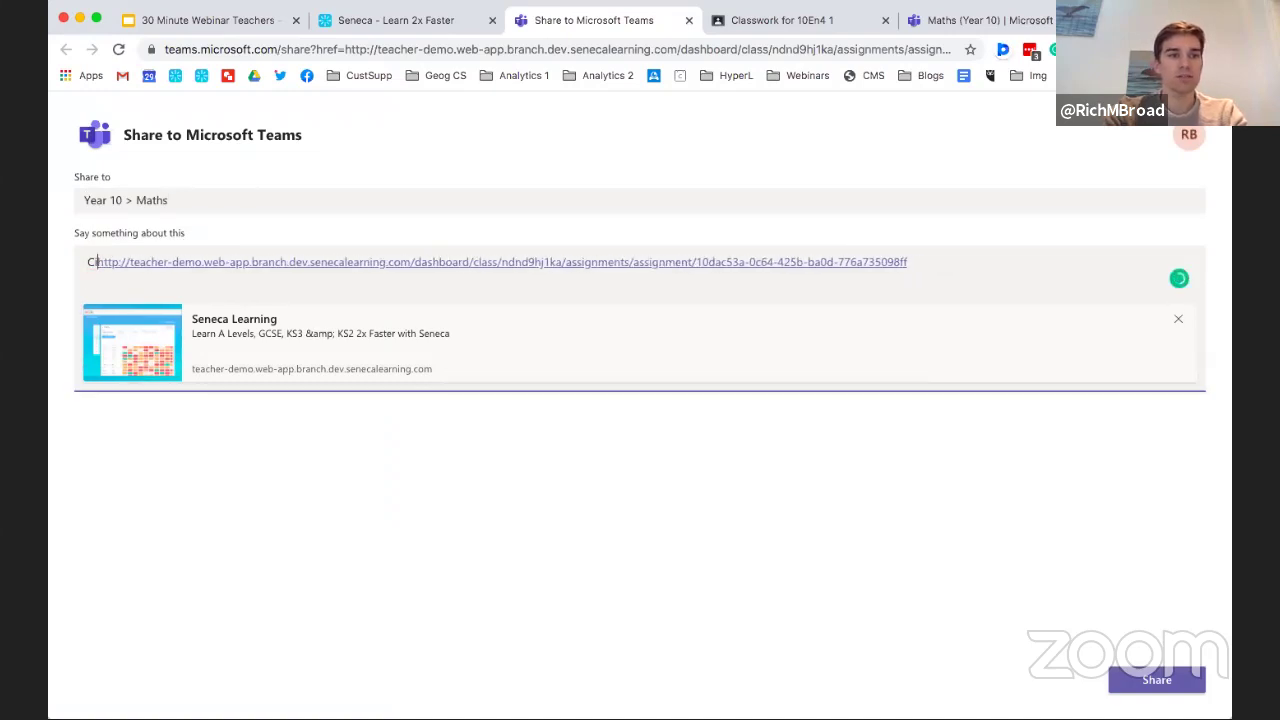
text(the link!)
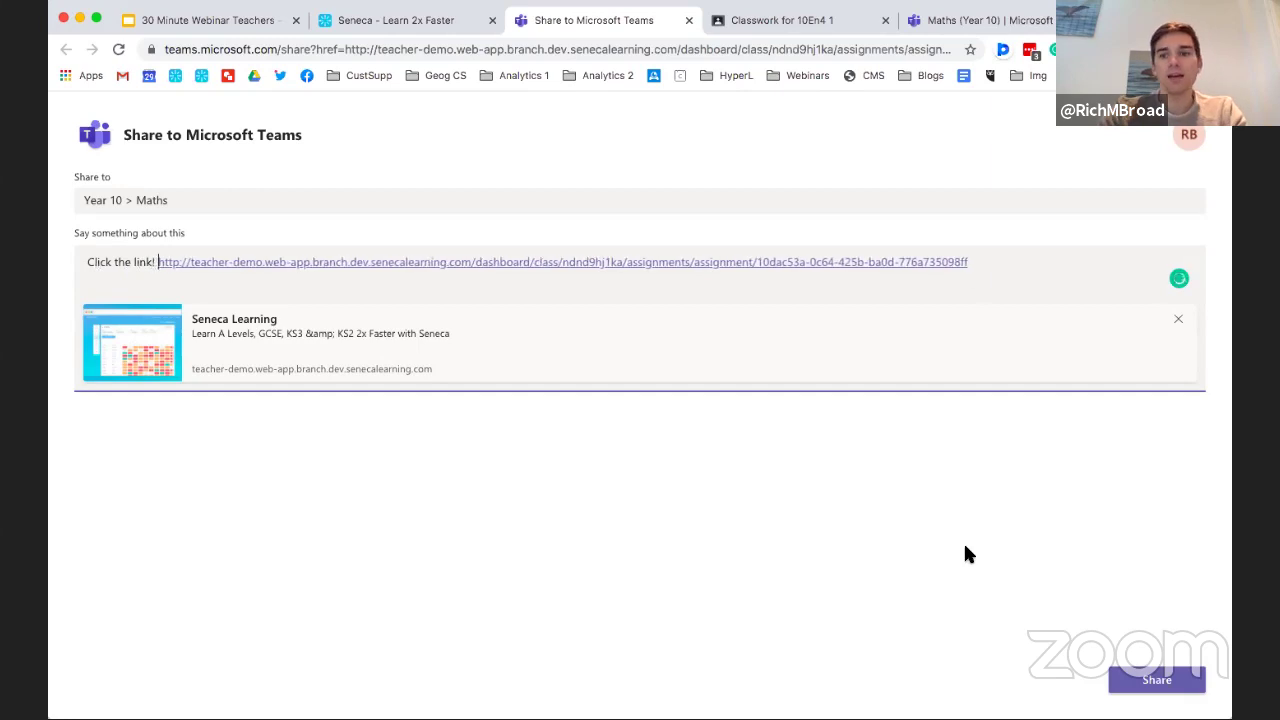
click(1147, 680)
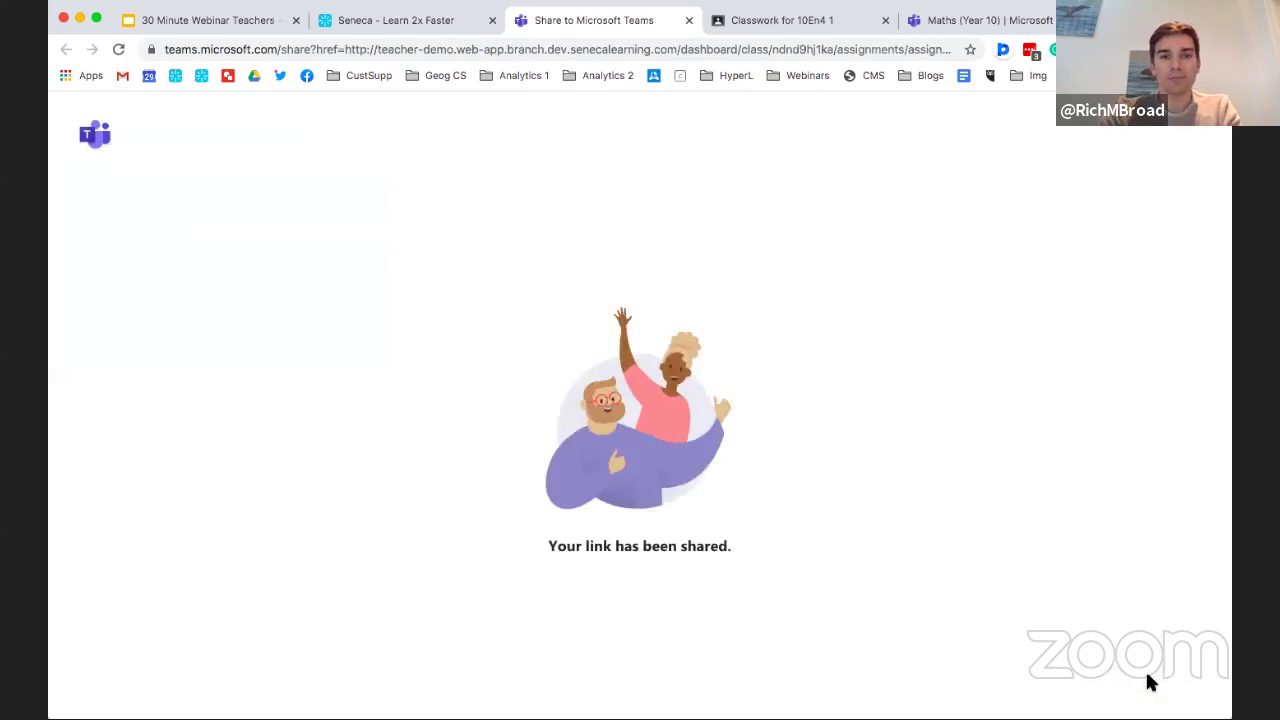
View the shared post in the Teams Maths channel, return to Seneca, and dismiss the sharing prompt.
click(885, 20)
click(847, 22)
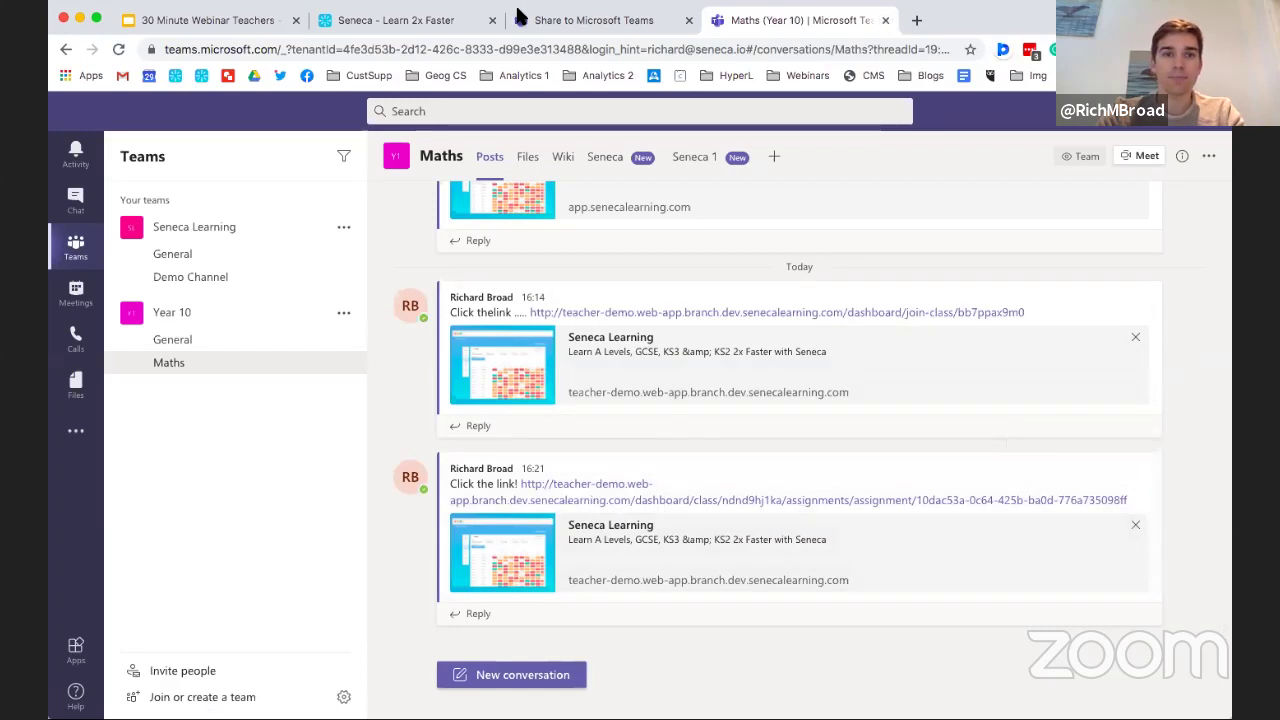
click(410, 28)
click(687, 21)
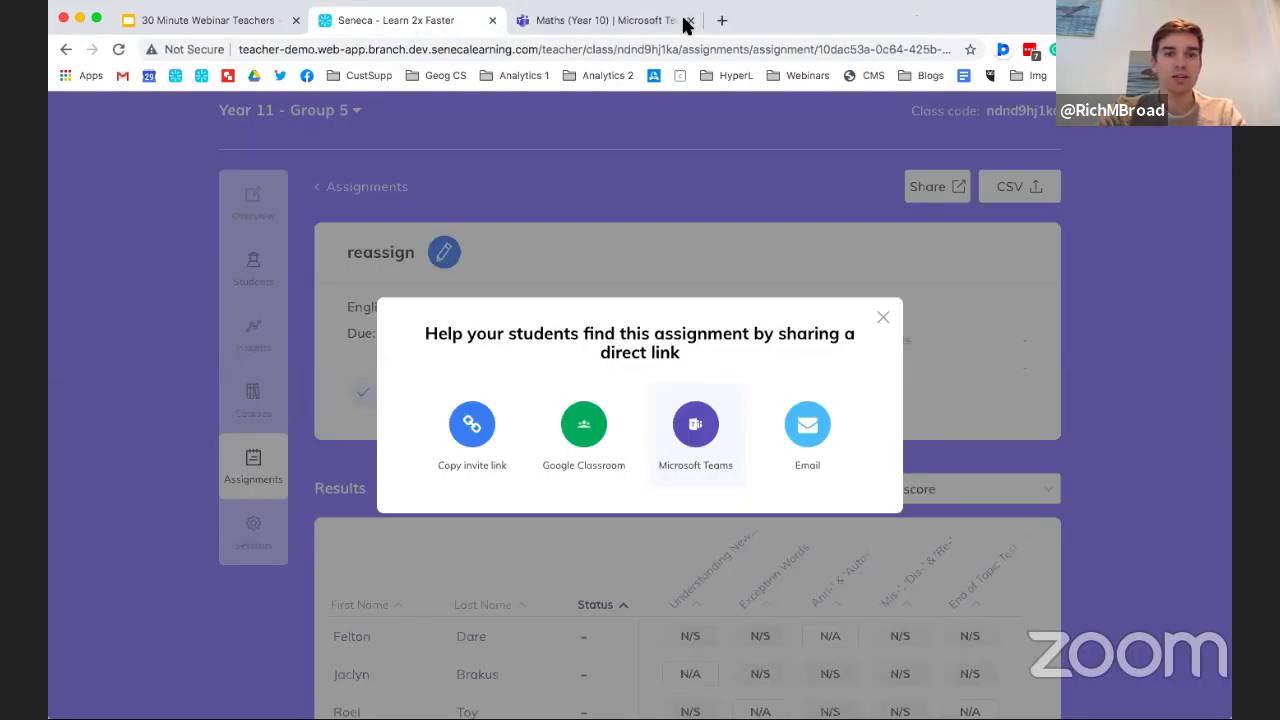
click(880, 318)
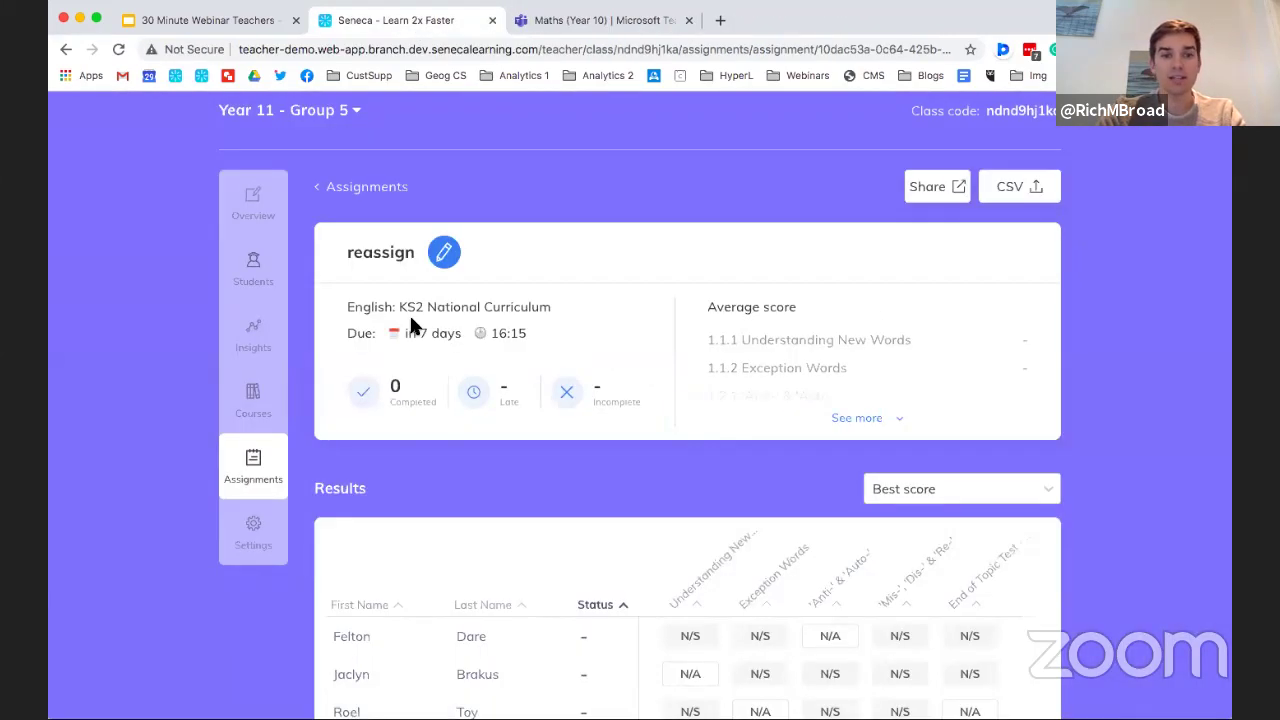
Open the class's Insights and review the available metric and date range options without changing them.
click(256, 336)
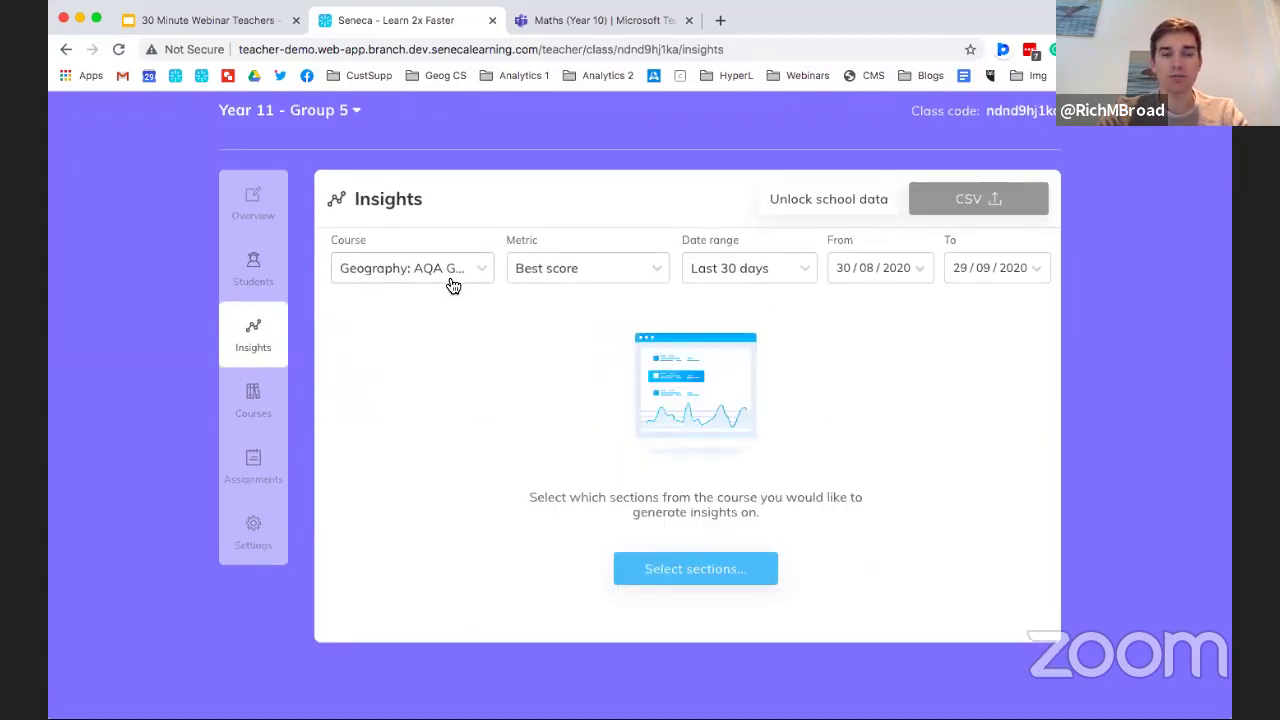
click(645, 269)
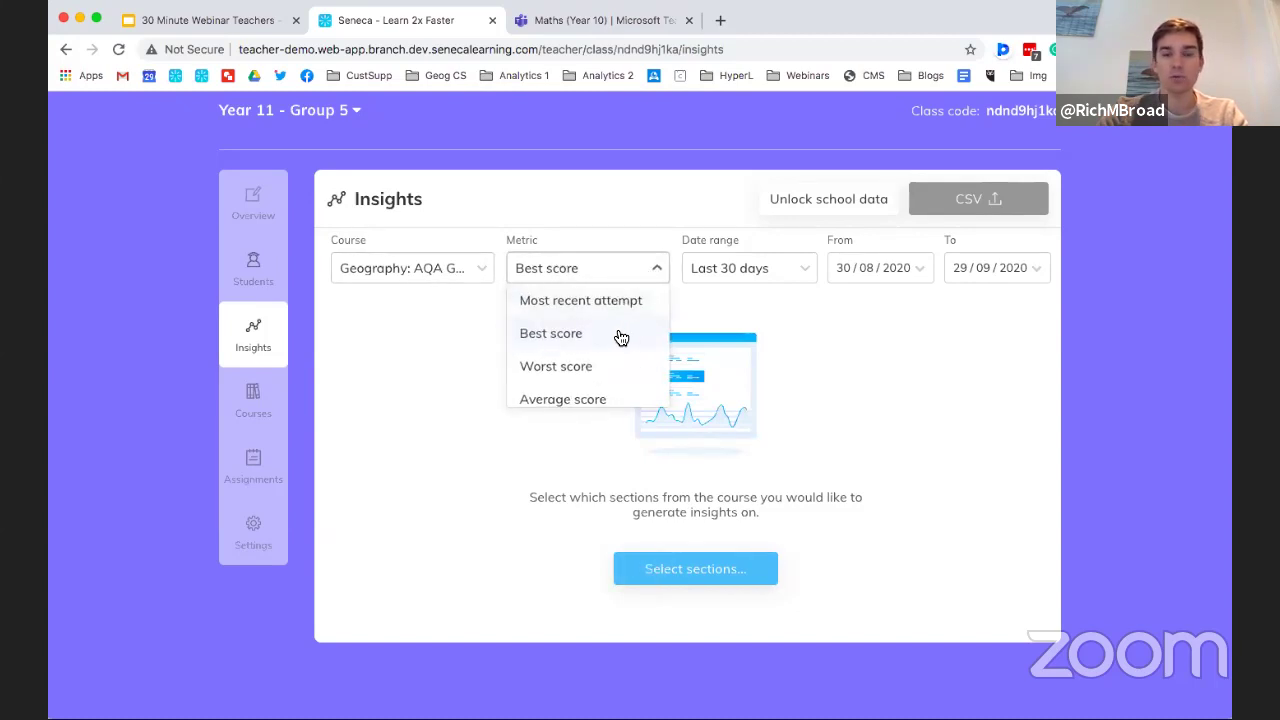
scroll(620, 335, down, 1)
scroll(620, 334, up, 1)
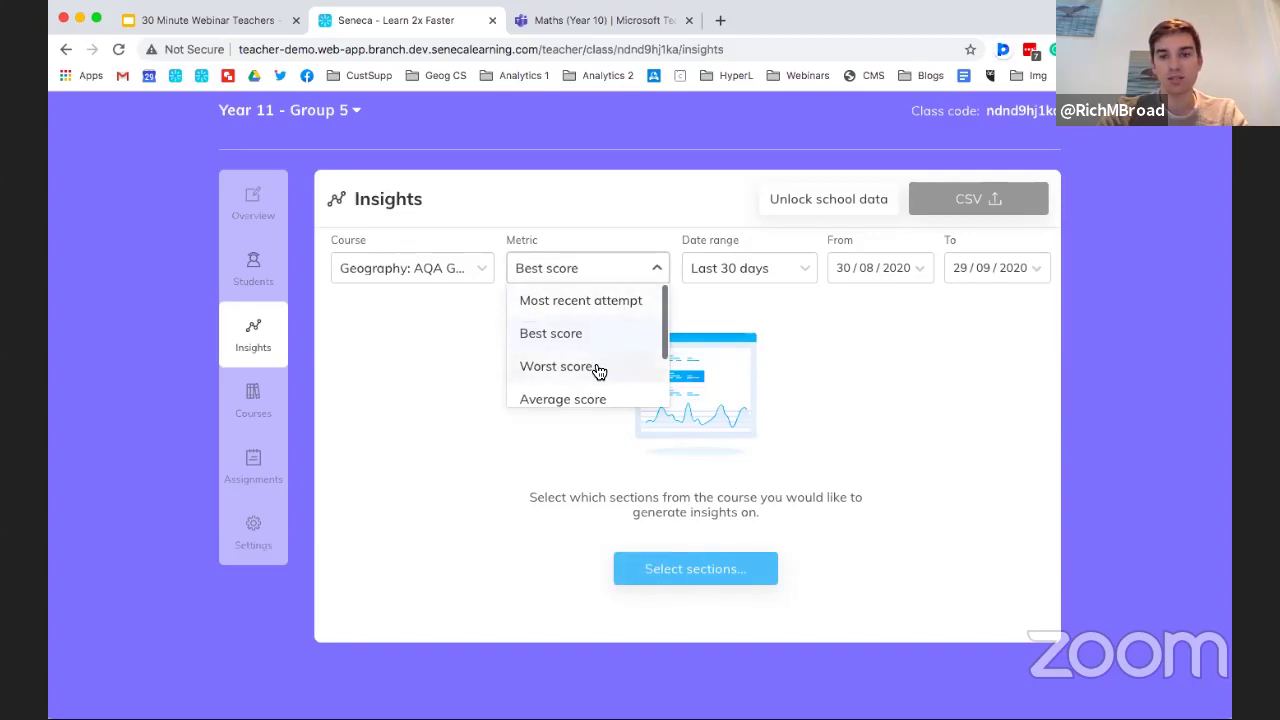
scroll(598, 371, down, 3)
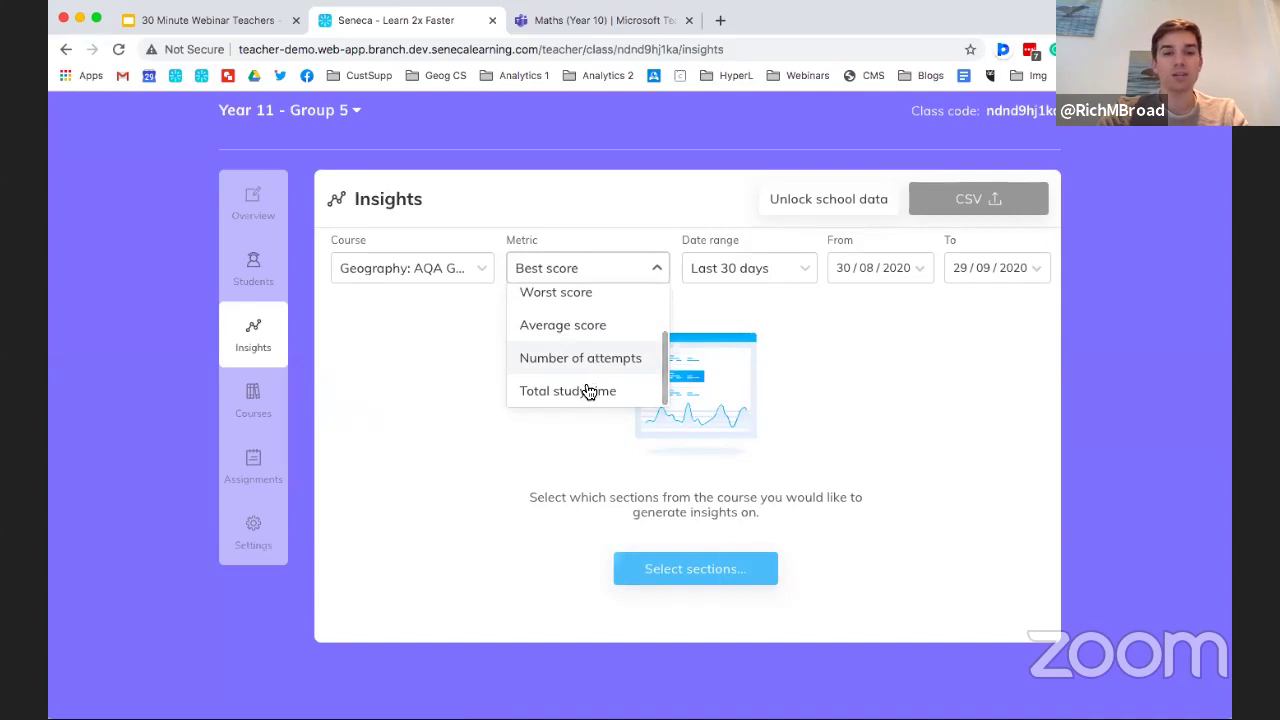
click(750, 342)
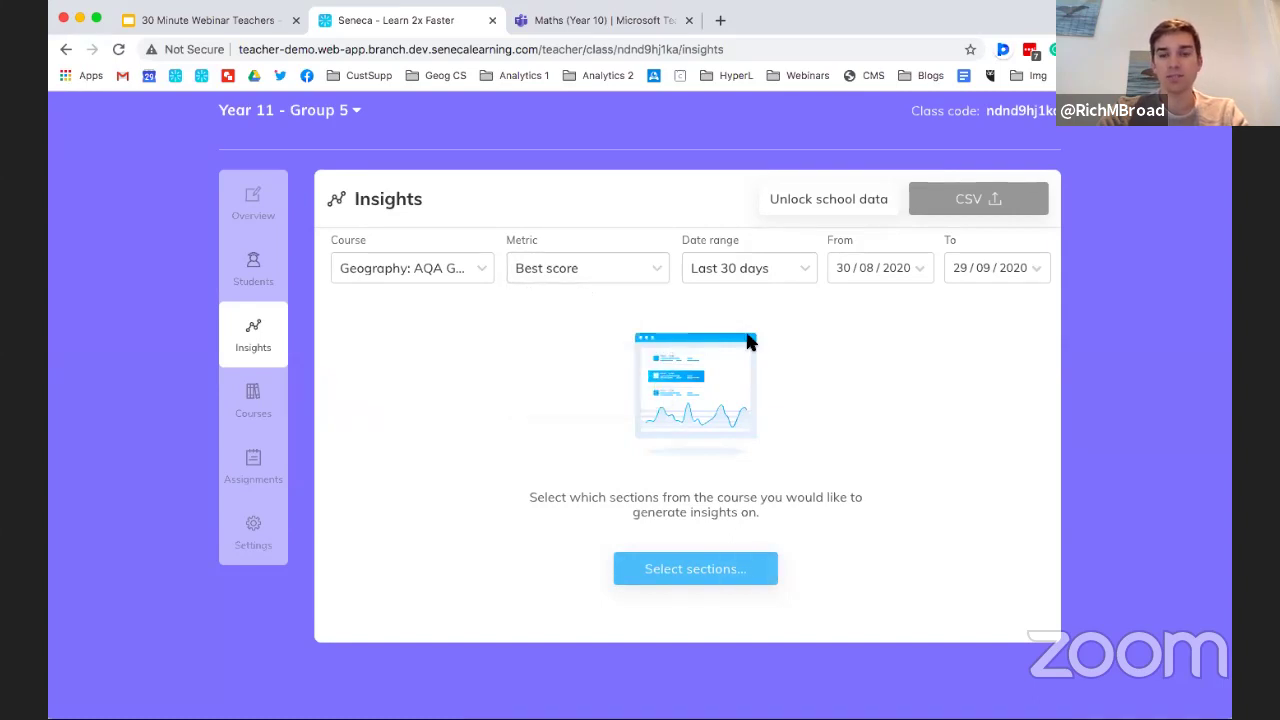
click(731, 278)
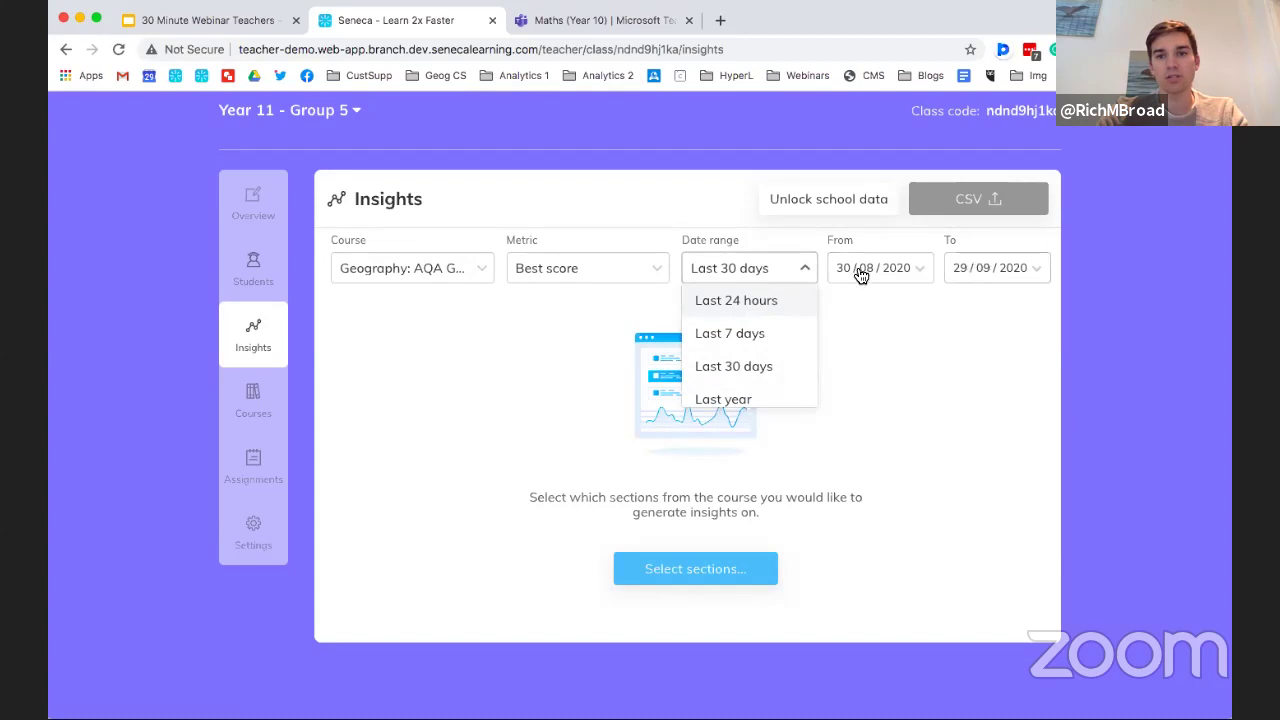
click(923, 350)
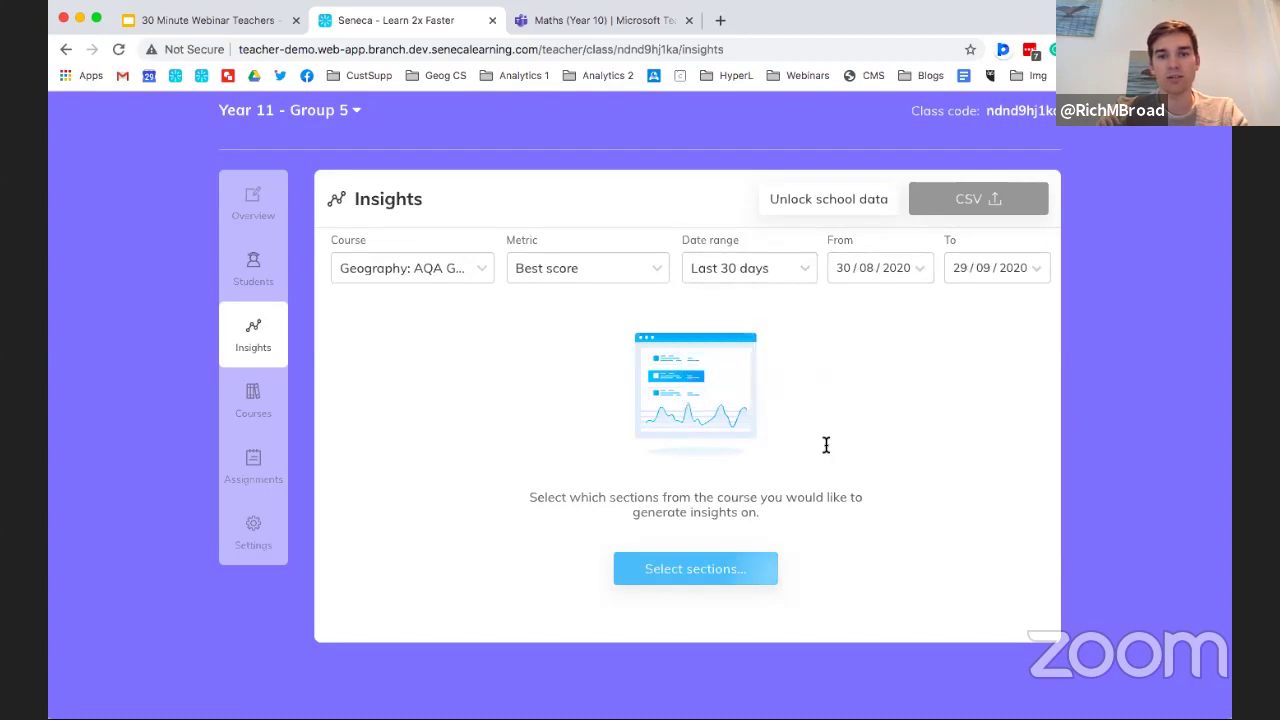
Open the insights section selection and include Natural Hazards sections 1.1.1 Types, 1.1.2 Factors Affecting Hazard Risk and 1.1.3 Consequences.
click(686, 572)
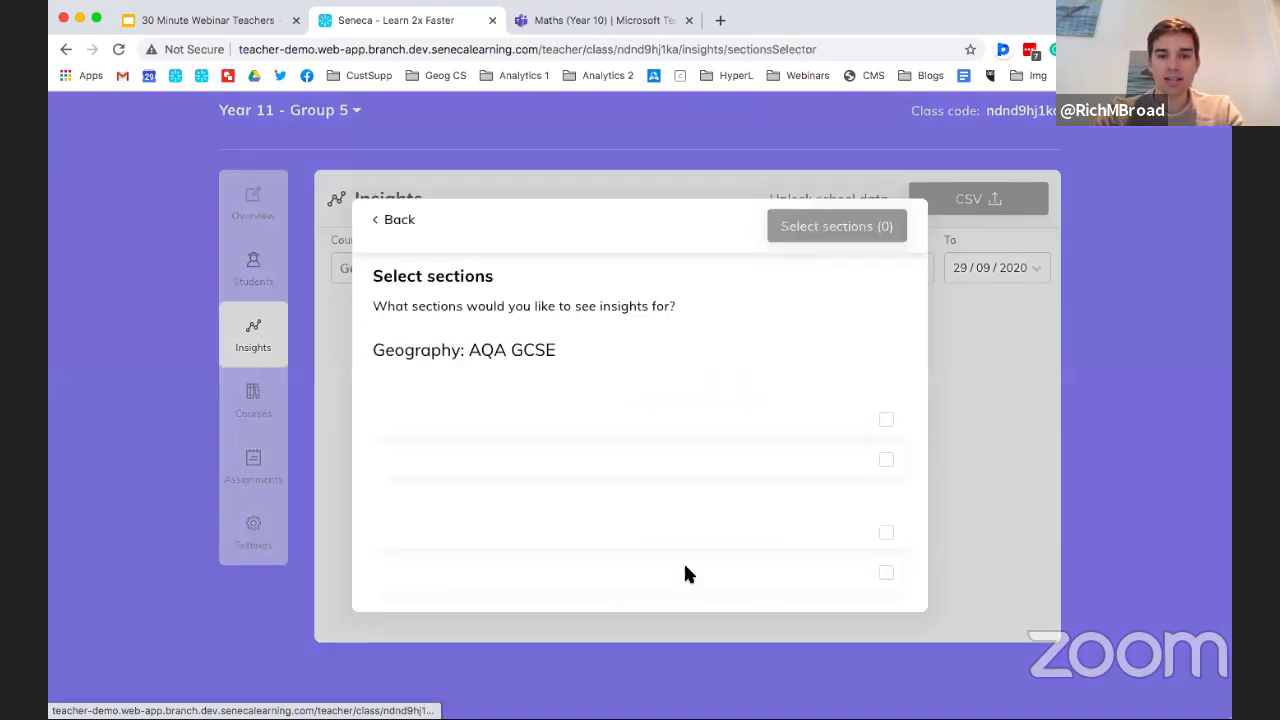
scroll(703, 475, down, 1)
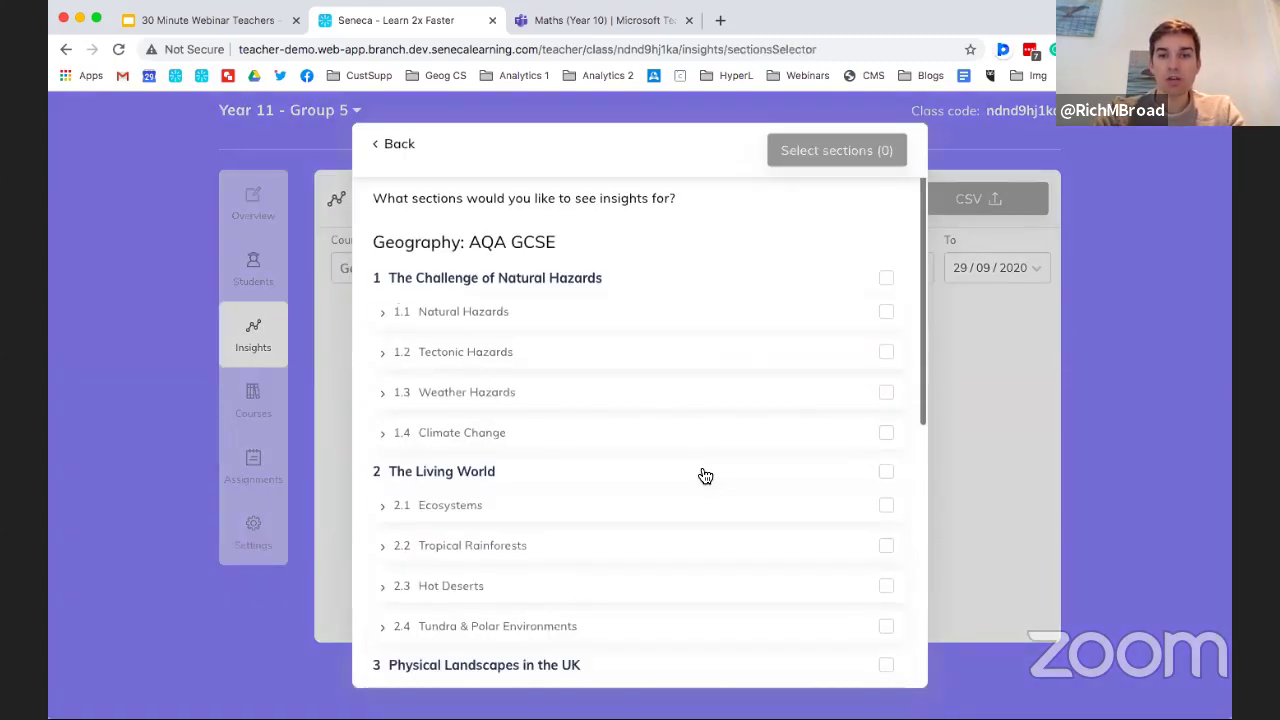
scroll(705, 476, down, 2)
click(545, 257)
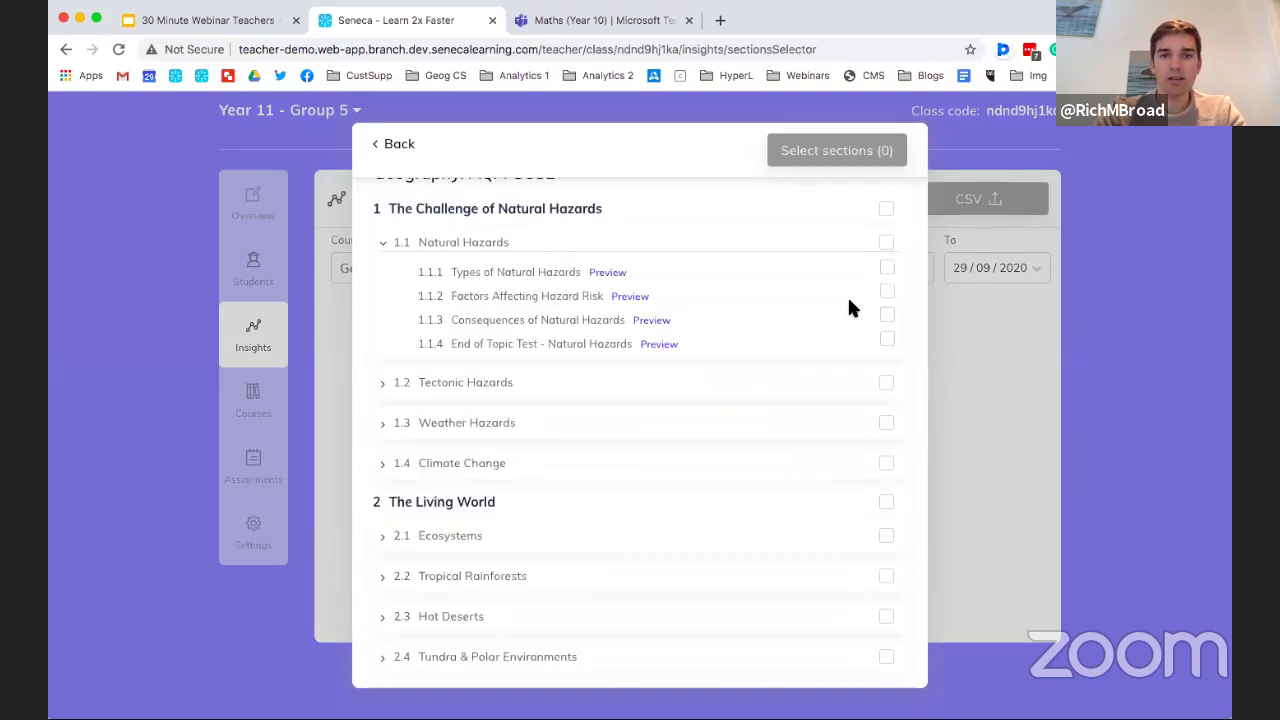
click(887, 268)
click(886, 293)
click(886, 316)
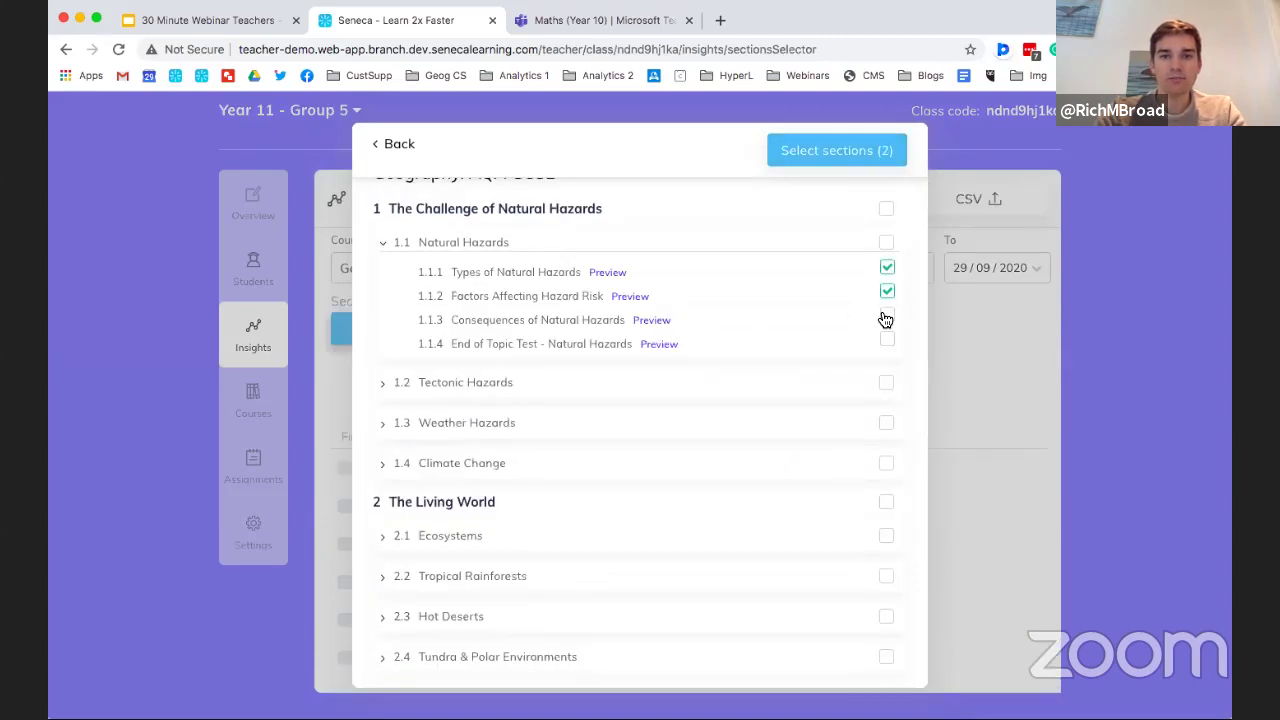
Add the entire 1.2 Tectonic Hazards topic to the selection and generate the insights for the chosen sections.
click(868, 390)
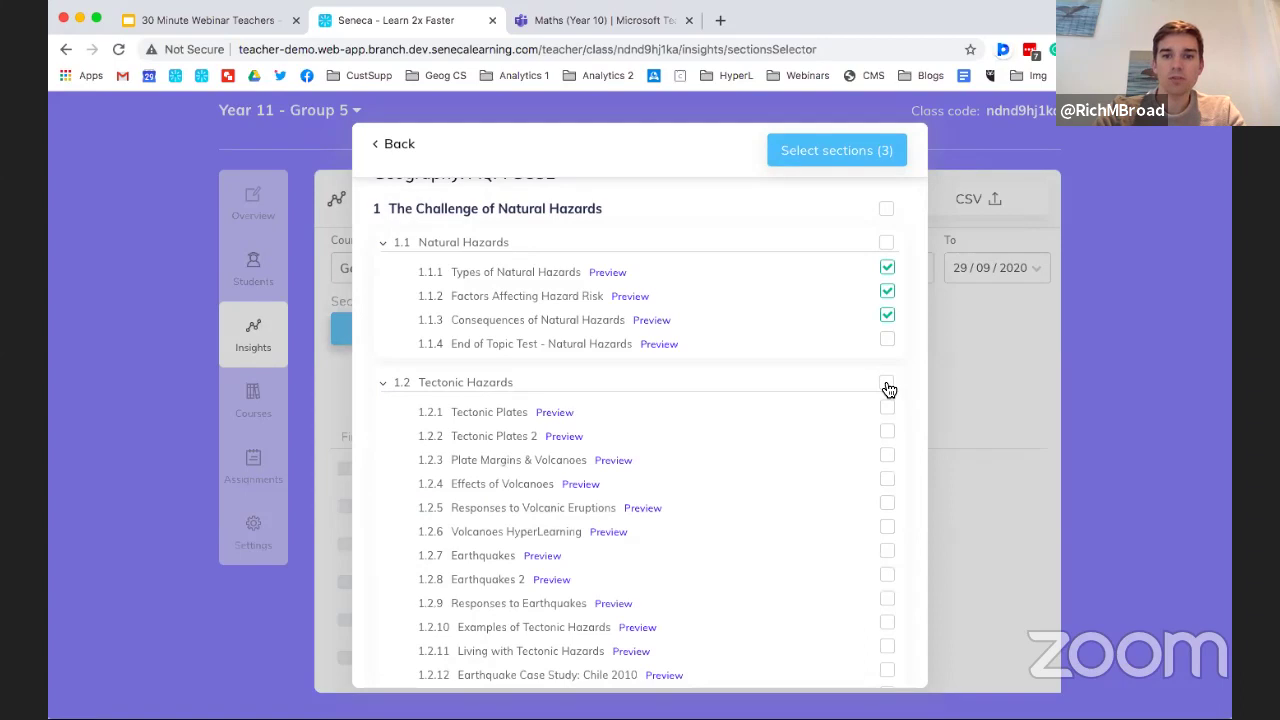
click(887, 386)
scroll(797, 309, up, 2)
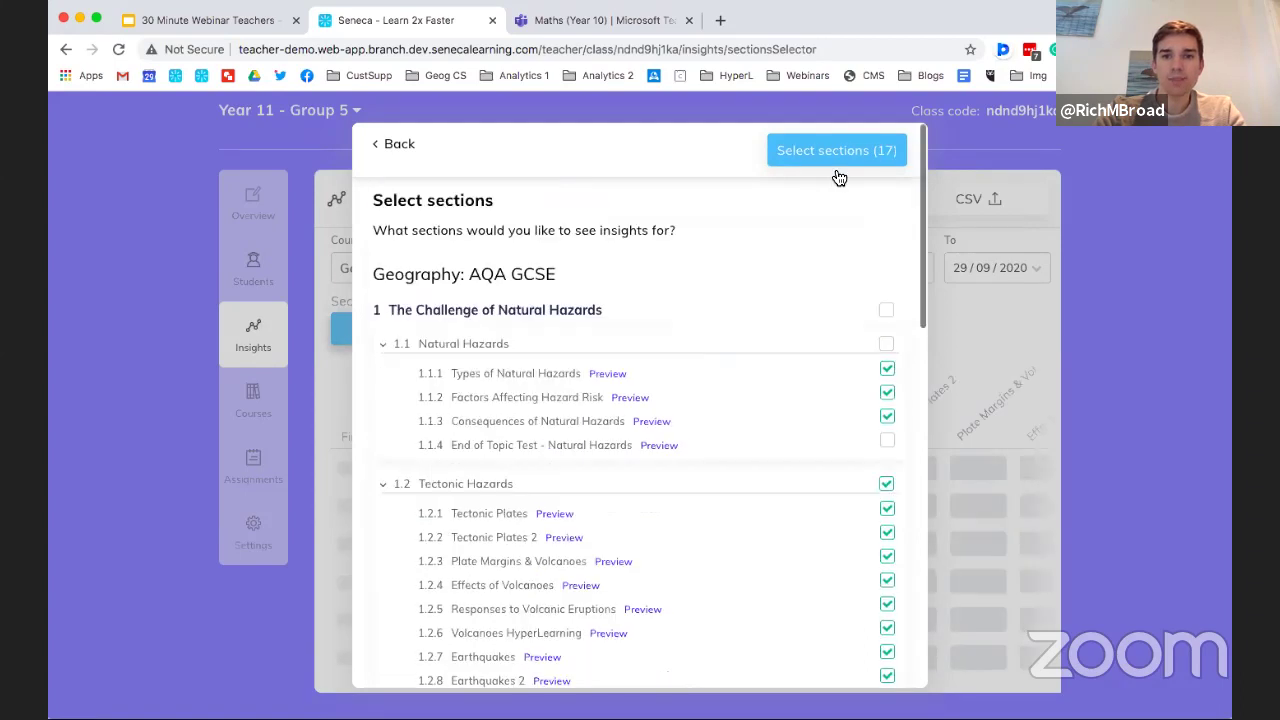
click(835, 152)
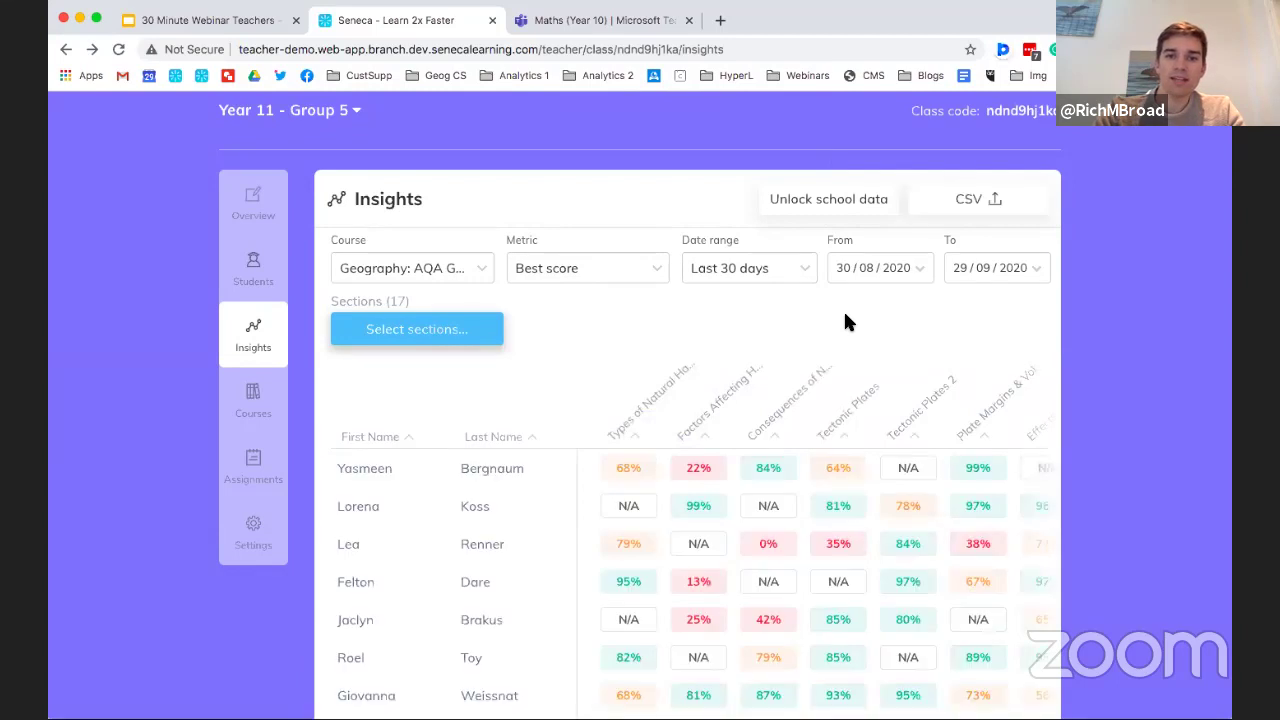
Examine the students' best scores across the selected sections, and view the class's Students overview.
scroll(758, 514, down, 3)
scroll(758, 514, up, 1)
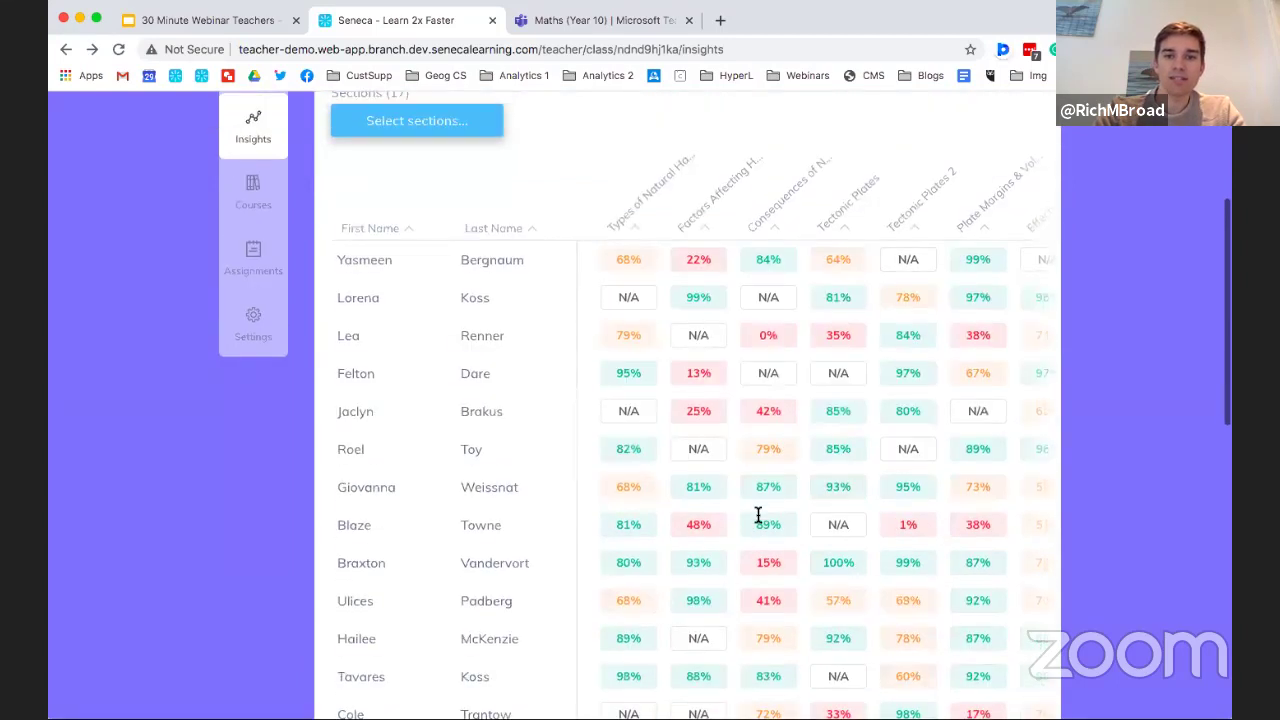
scroll(758, 514, down, 1)
scroll(756, 512, right, 4)
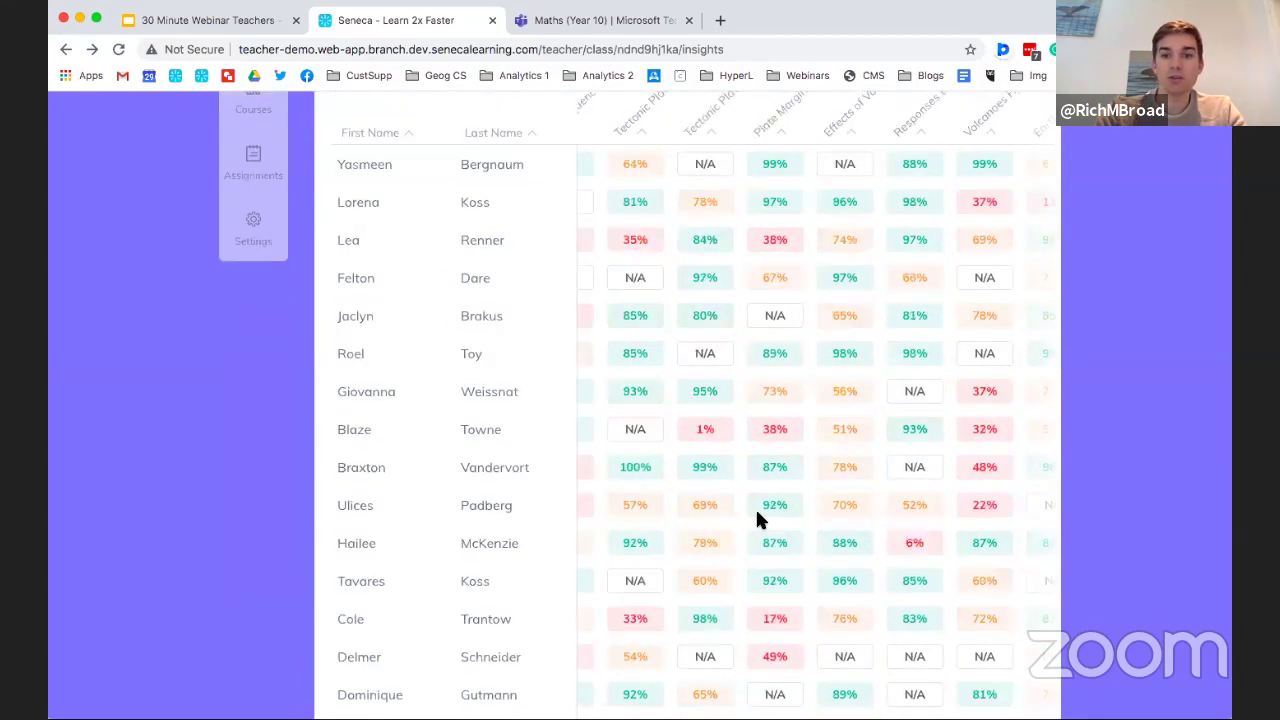
scroll(756, 512, left, 4)
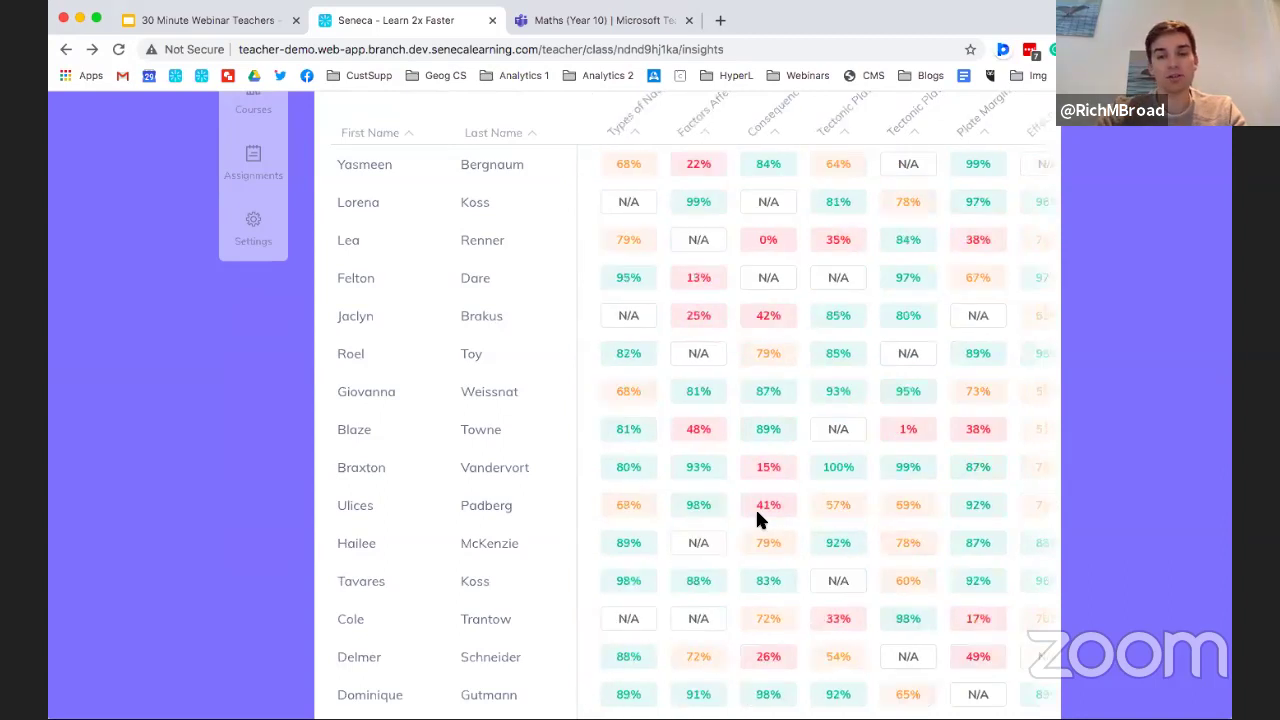
scroll(755, 507, up, 3)
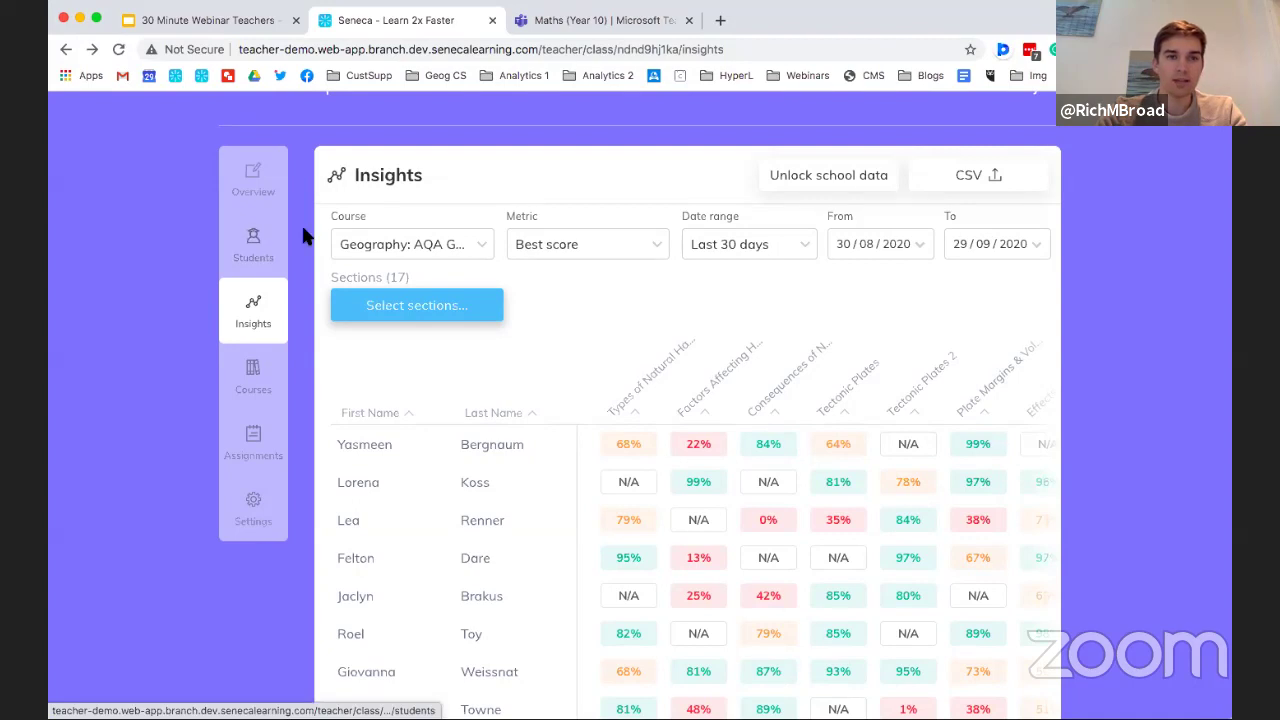
click(257, 257)
scroll(530, 270, down, 1)
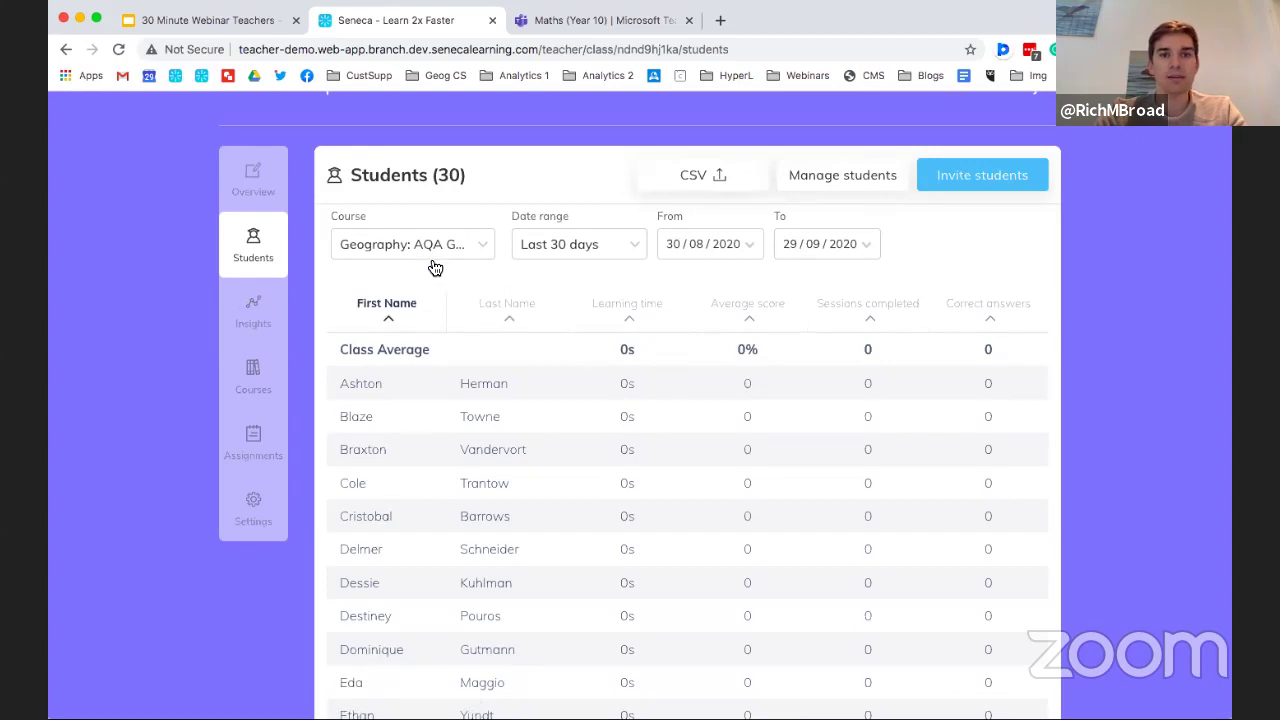
Switch to Microsoft Teams and look through the Seneca page embedded in the Maths channel.
click(547, 22)
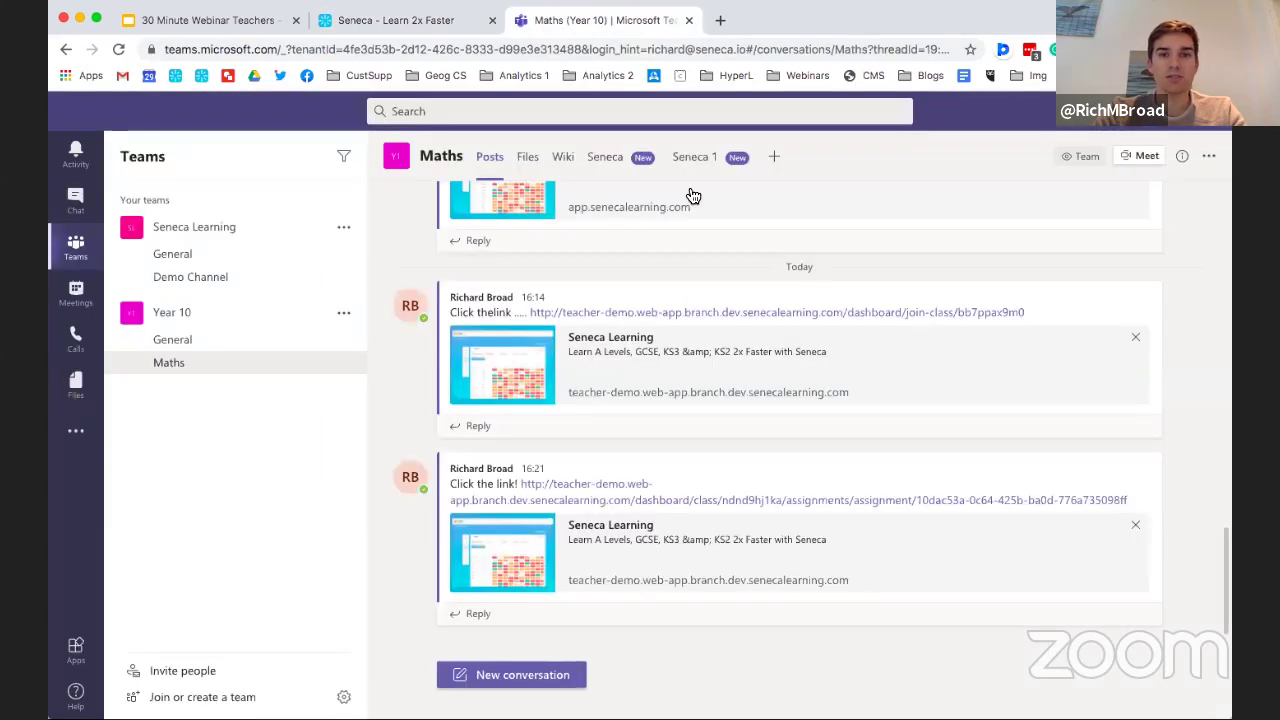
click(620, 160)
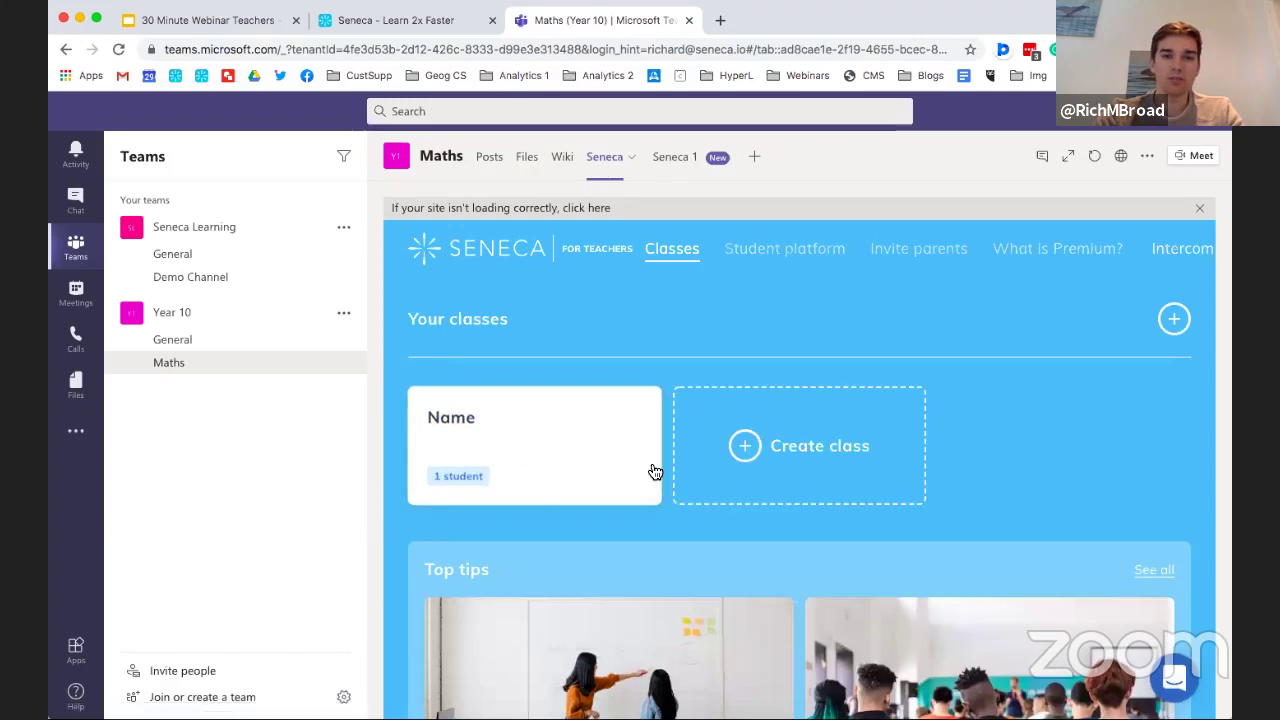
scroll(669, 327, down, 3)
scroll(669, 327, up, 3)
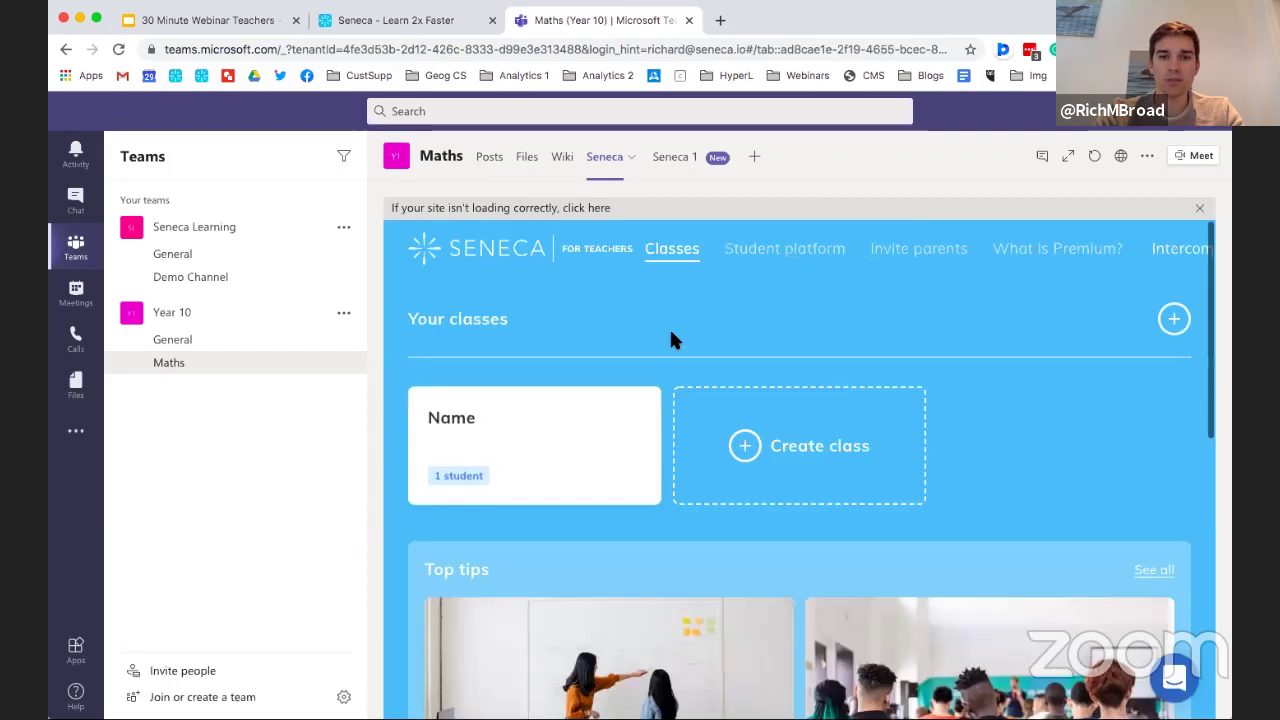
Start adding a Website tab to the Maths channel and name it "Seneca 3".
click(754, 157)
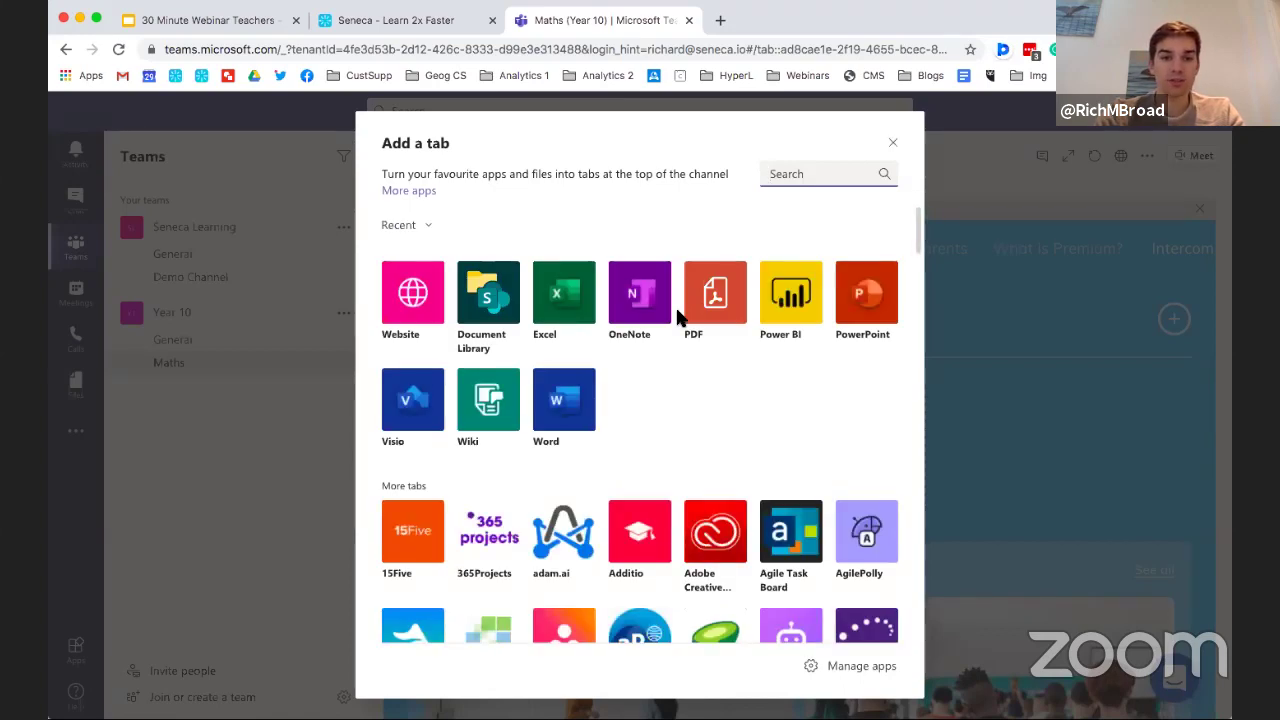
scroll(676, 472, down, 3)
scroll(676, 472, up, 3)
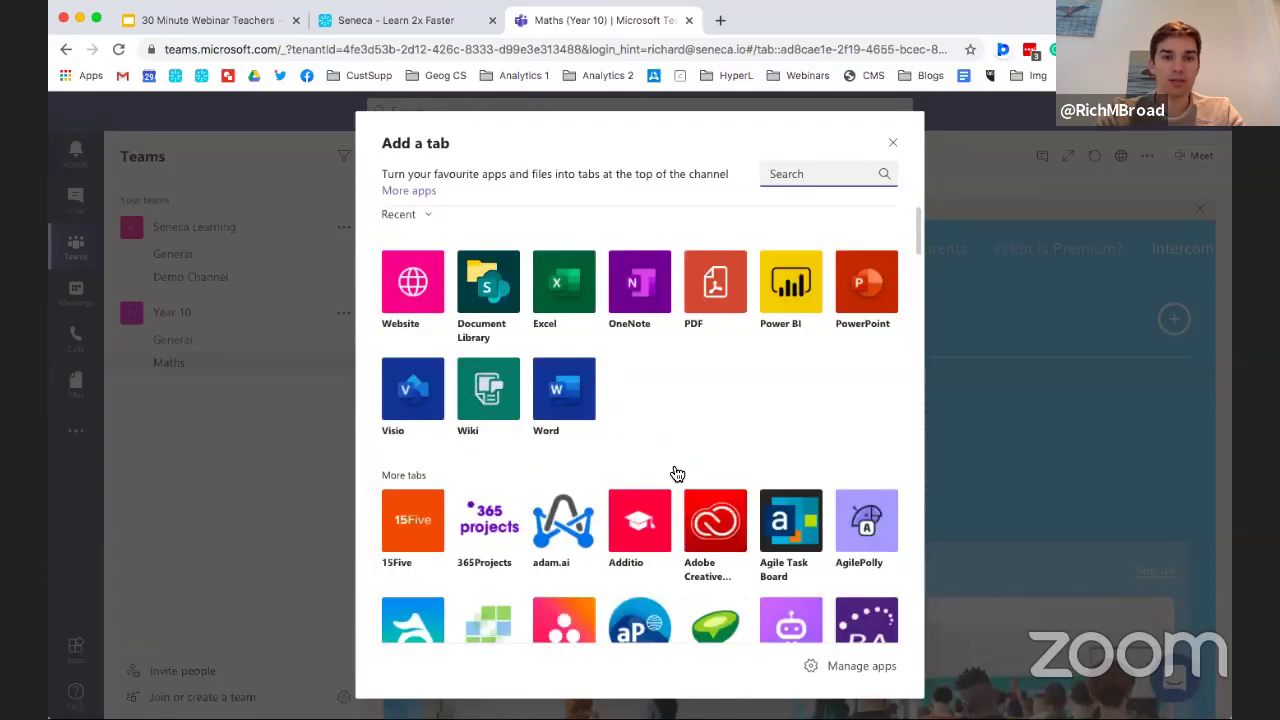
click(413, 297)
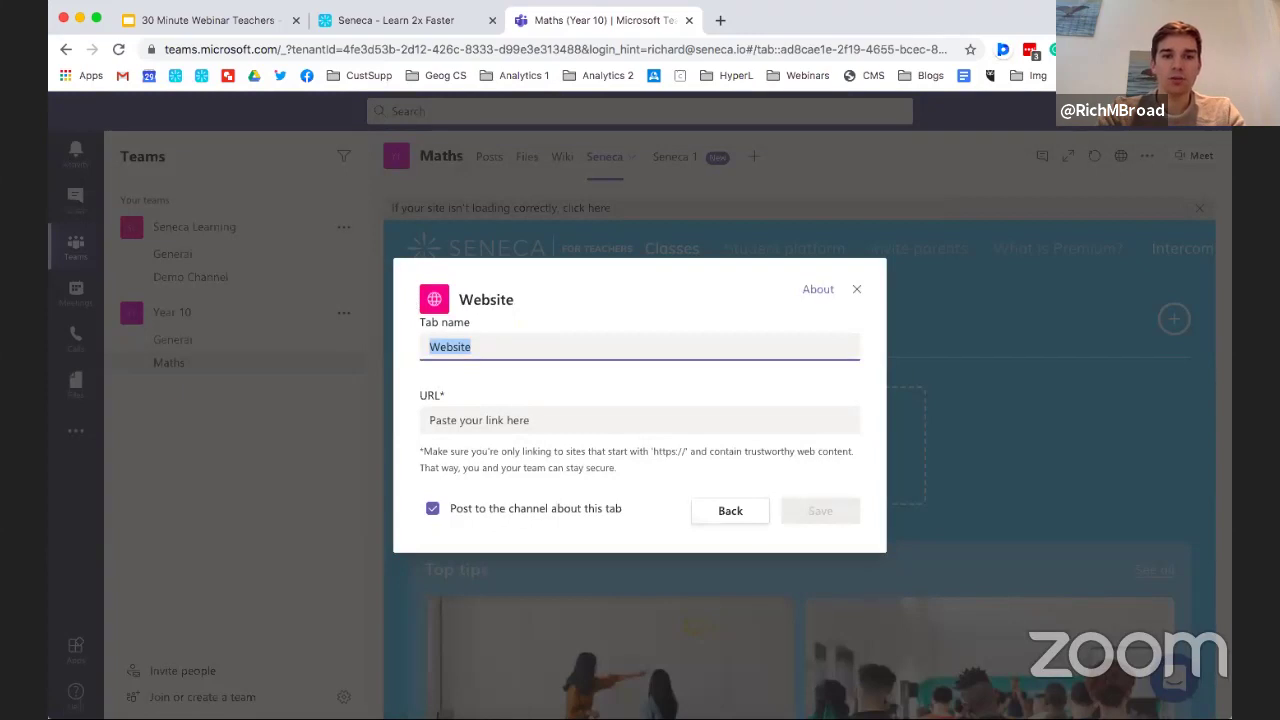
text(Seneca 3)
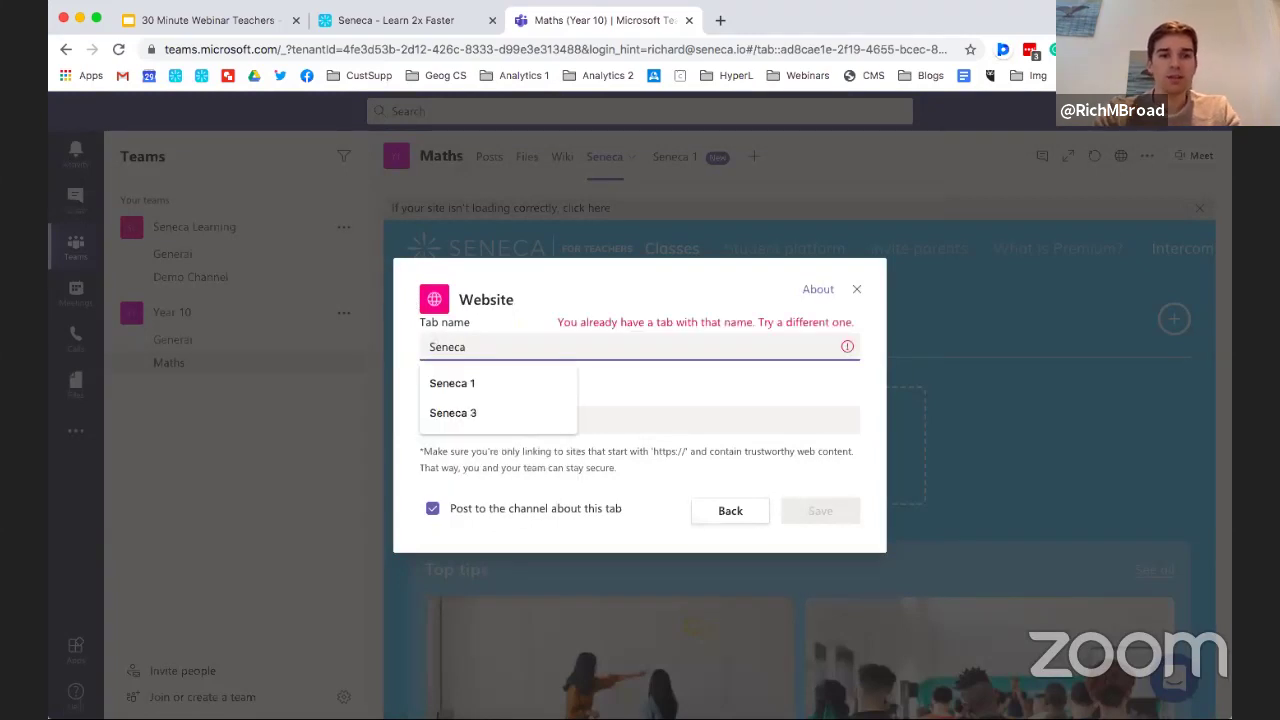
click(498, 419)
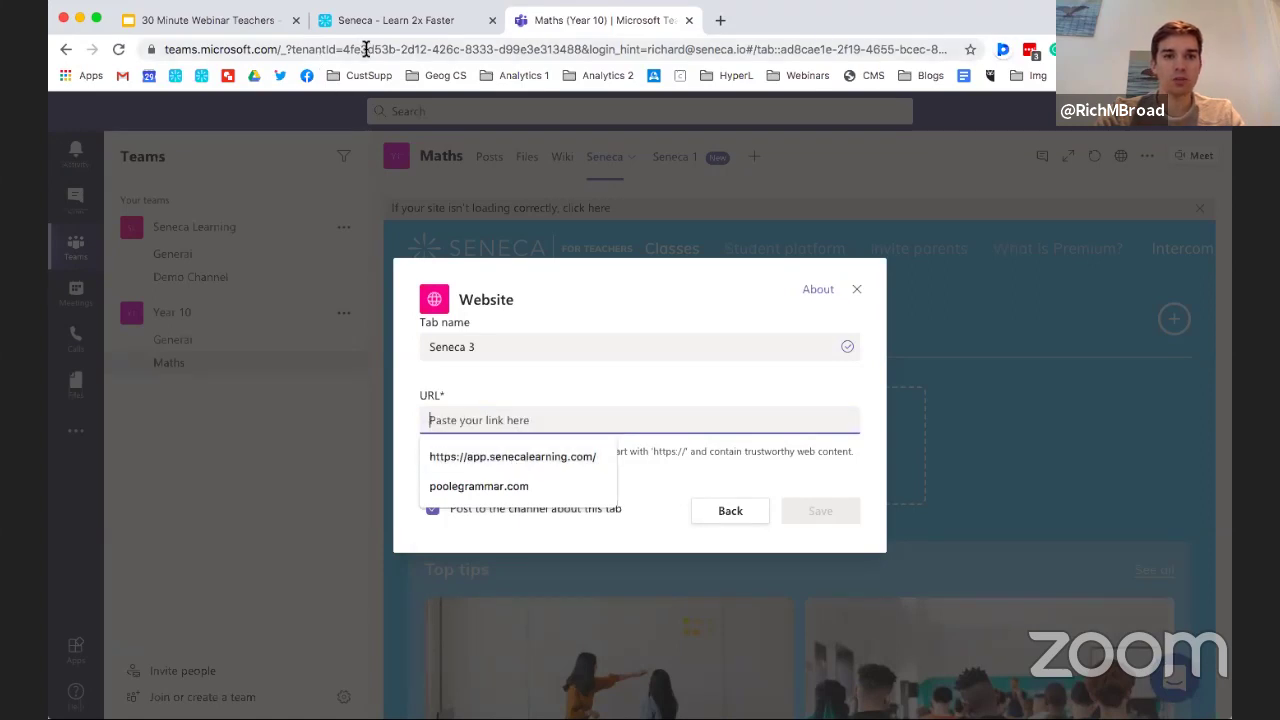
click(484, 458)
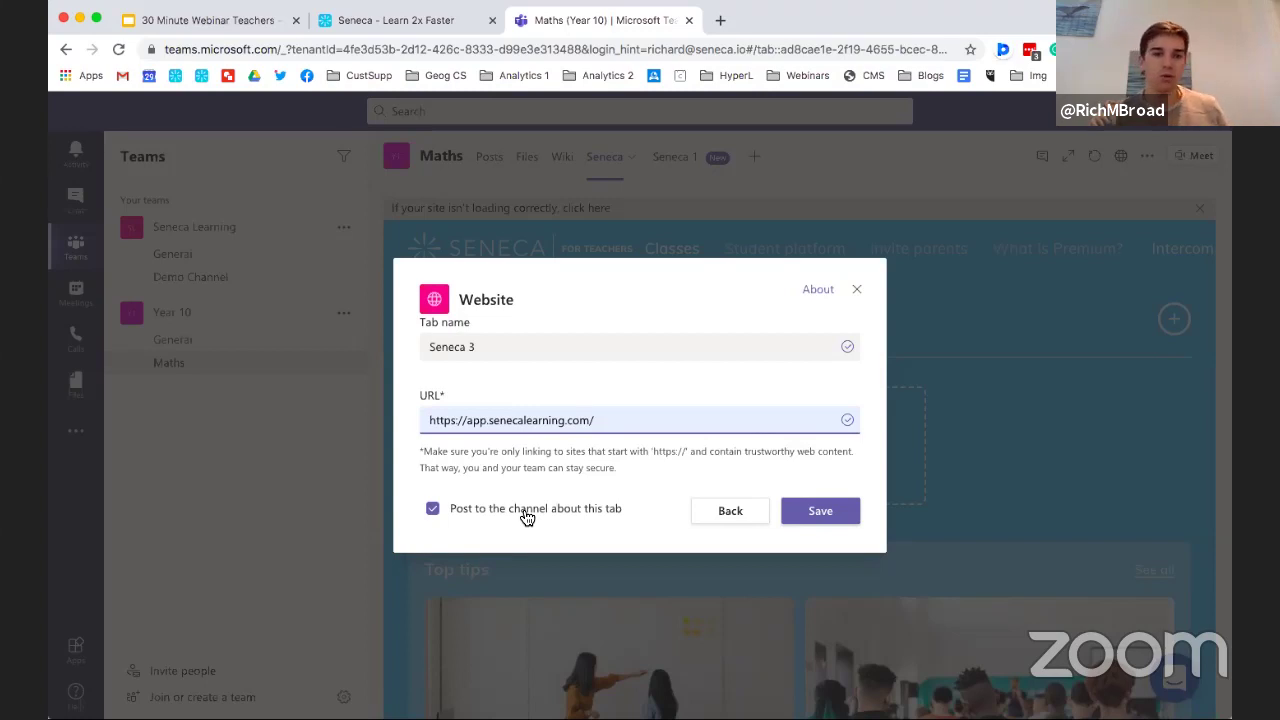
click(527, 516)
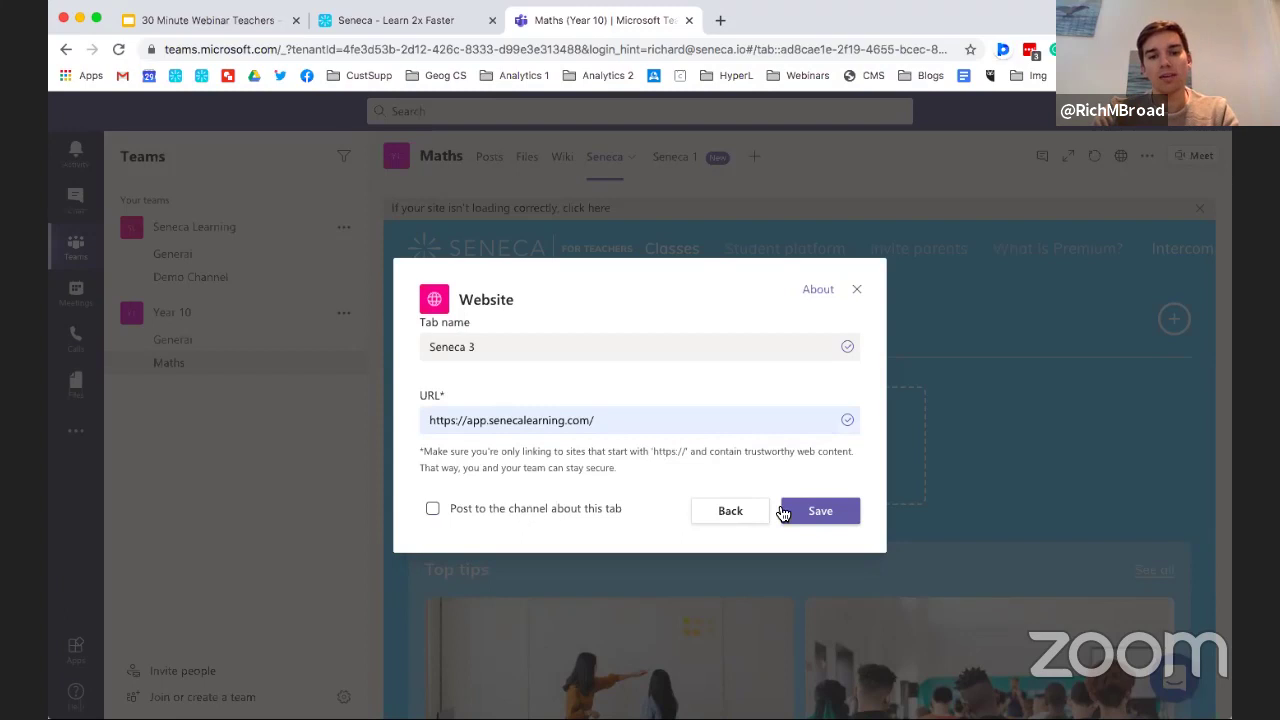
click(820, 513)
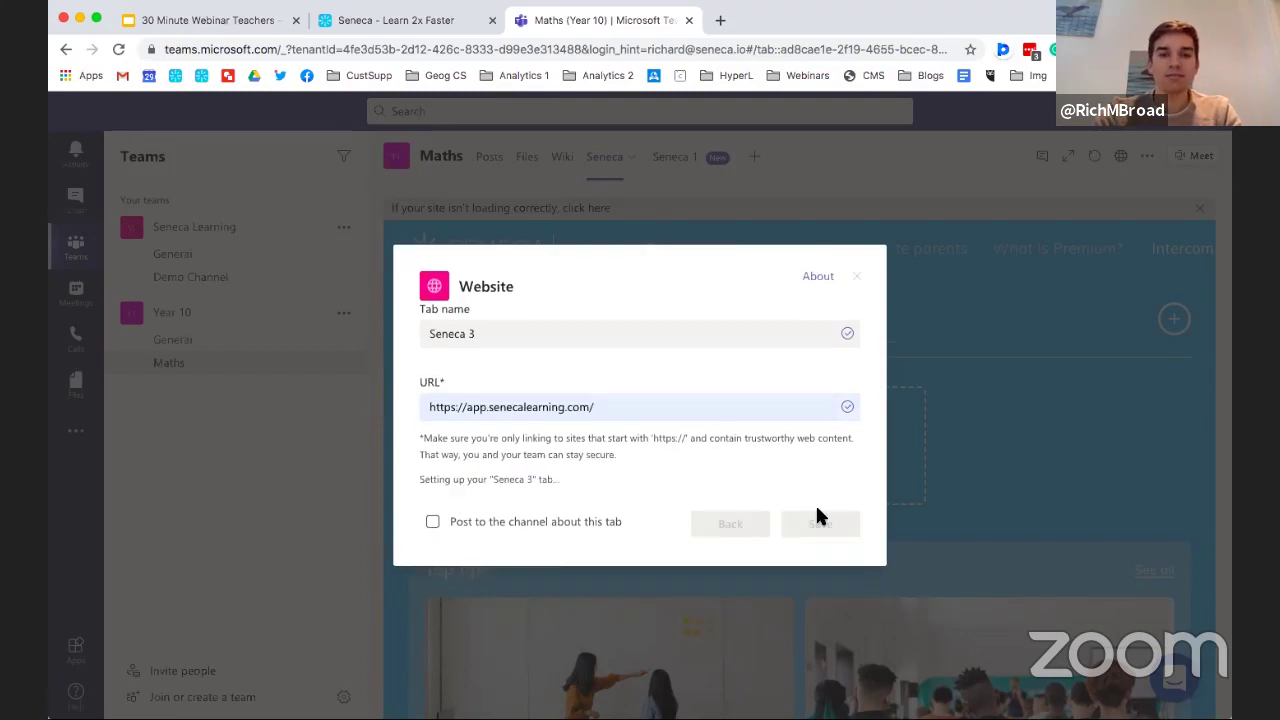